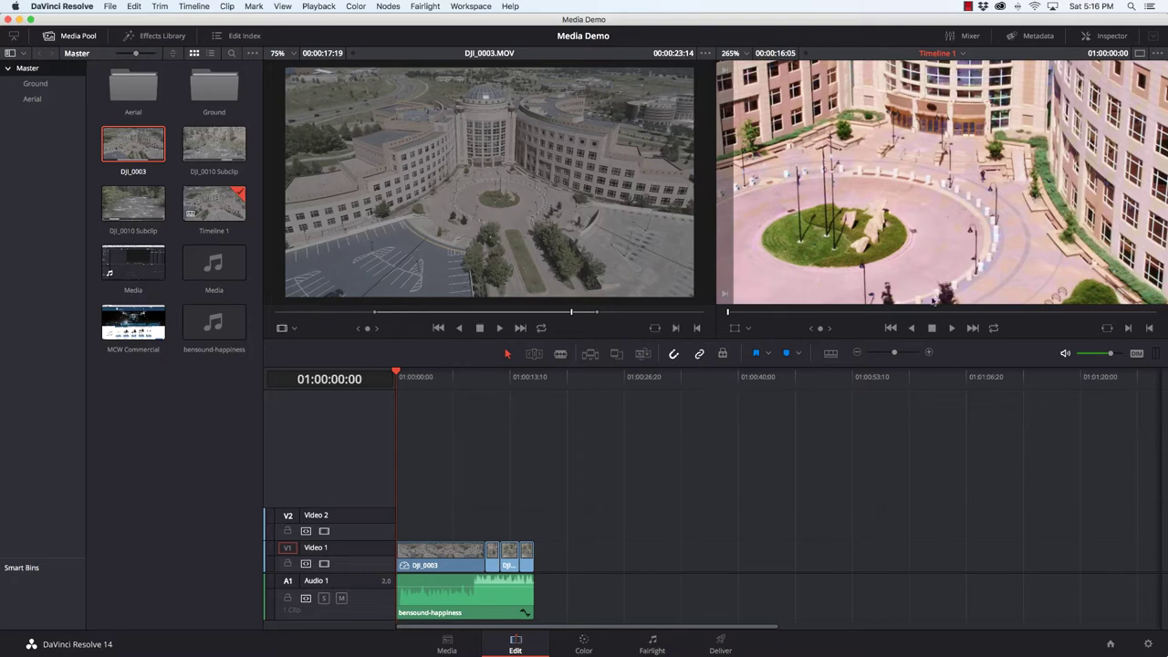
In the Effects Library, show Toolbox > Titles and select the plain Text title.
left_click(155, 37)
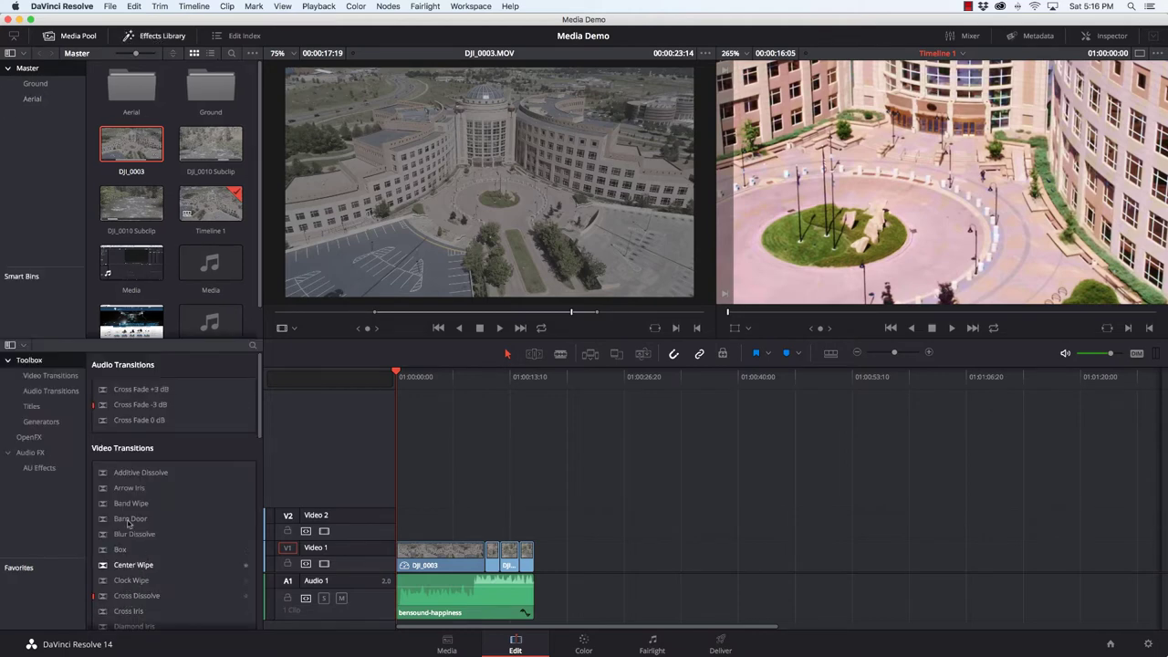
left_click(35, 407)
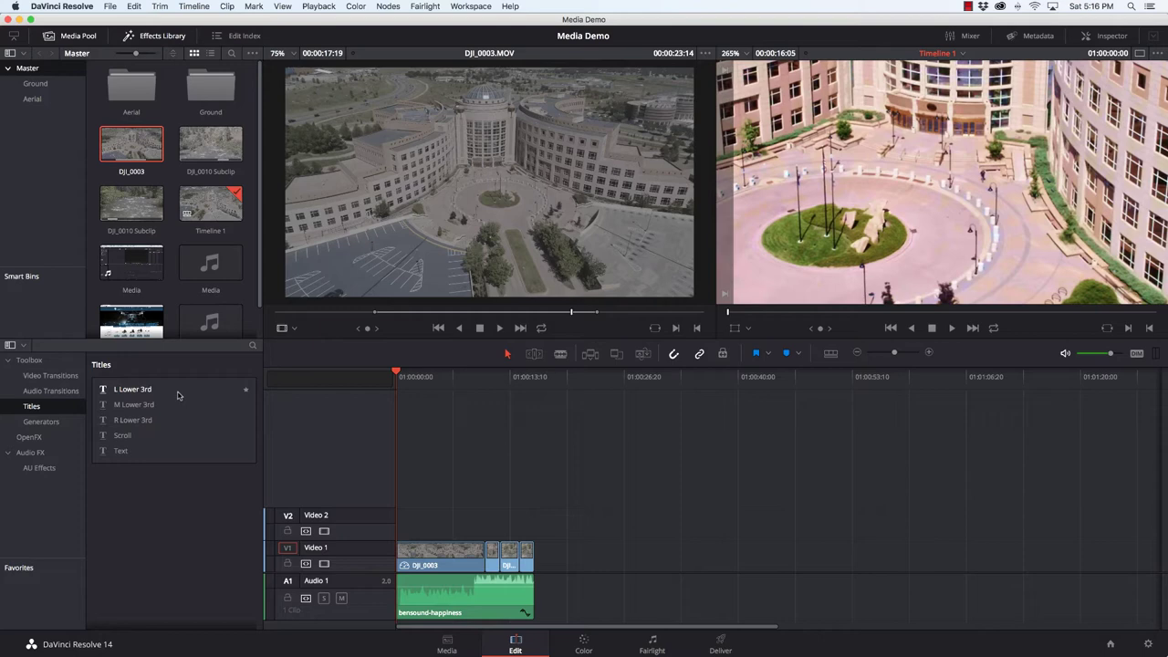
left_click(127, 451)
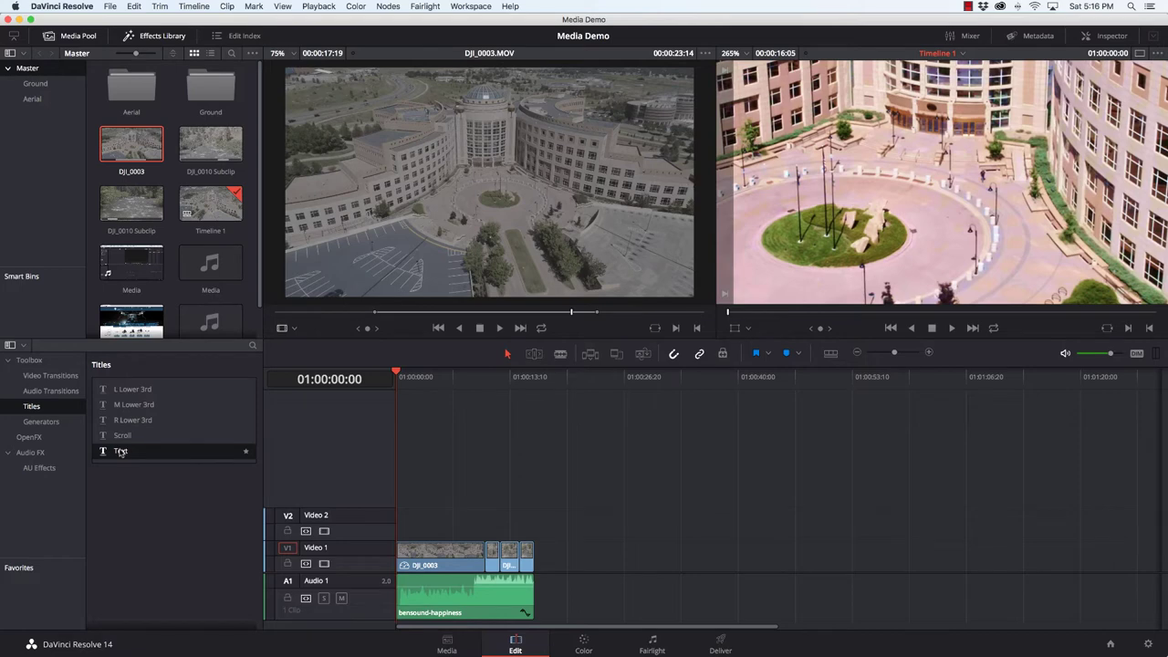
Drop the Text title onto Video 2 at the timeline start, fit the viewer, and select the clip.
left_click_drag(119, 451, 402, 529)
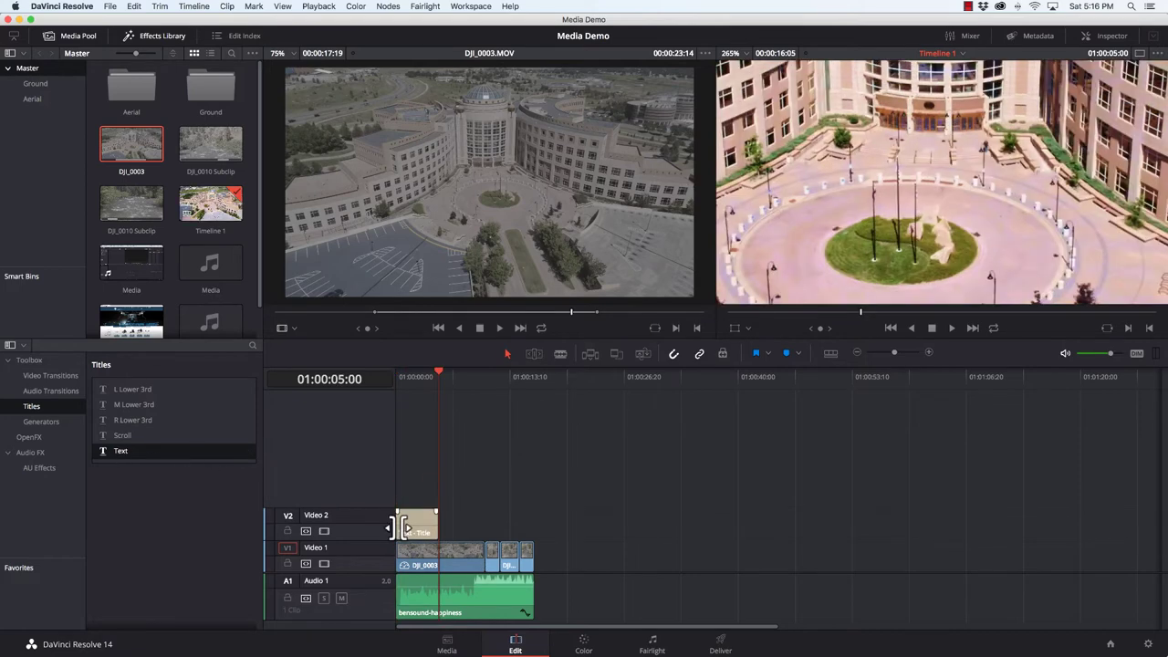
left_click(417, 387)
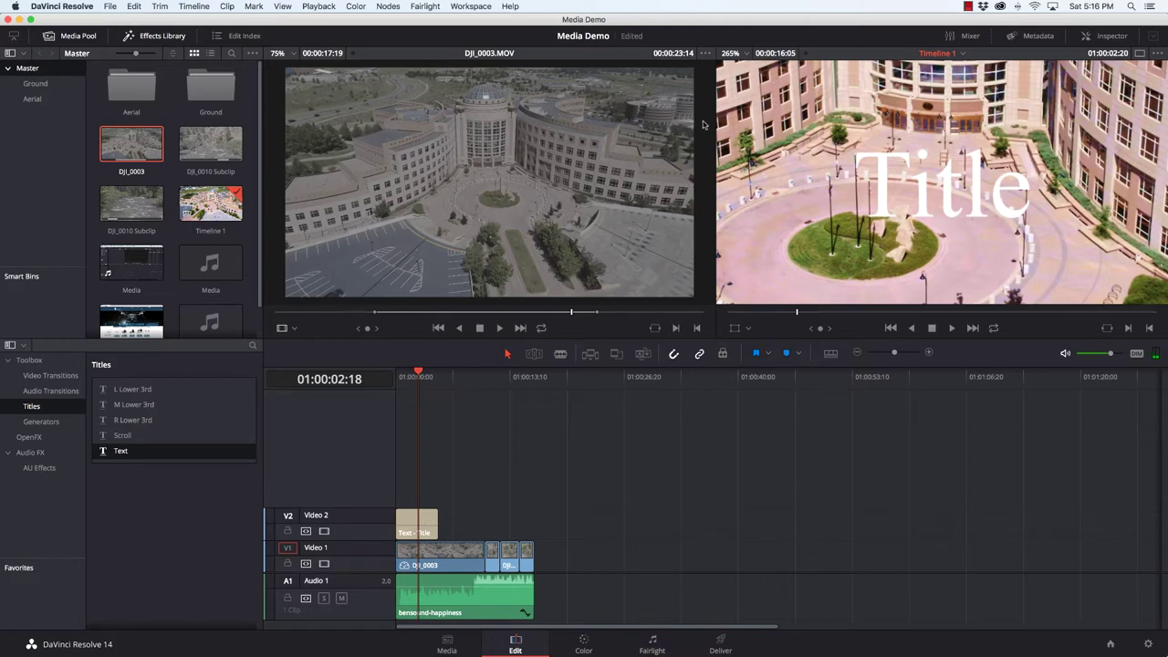
left_click(730, 54)
left_click(741, 67)
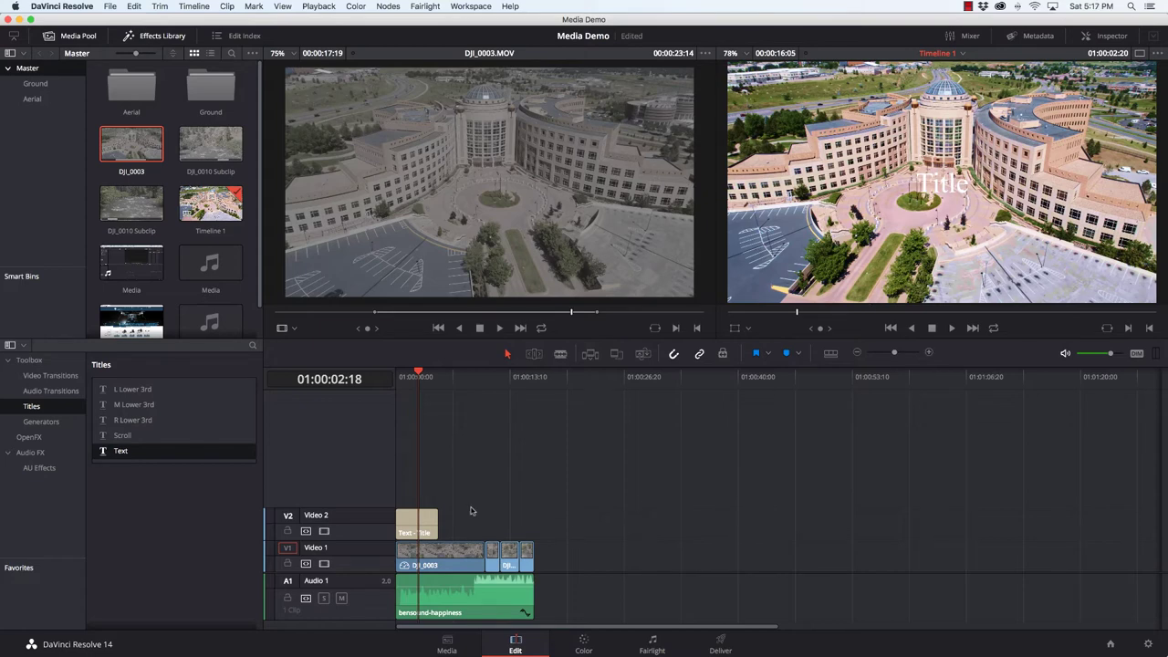
left_click(423, 522)
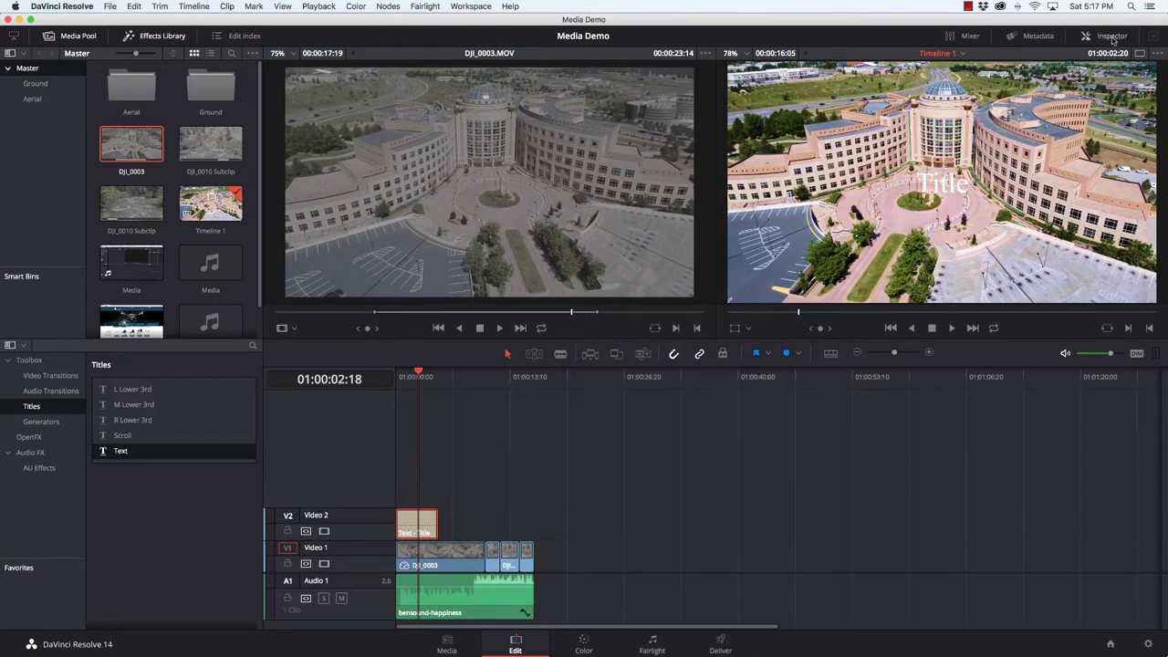
In the Inspector, replace the placeholder 'Title' with 'Justice Center'.
left_click(1112, 36)
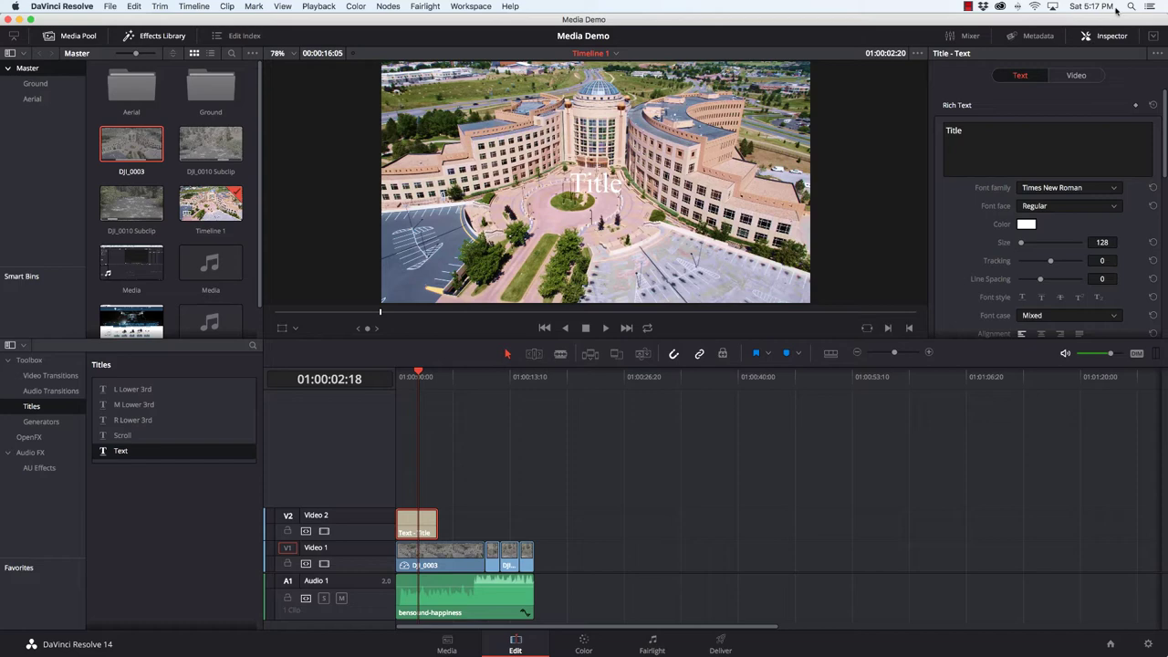
left_click(977, 133)
left_click_drag(962, 130, 914, 131)
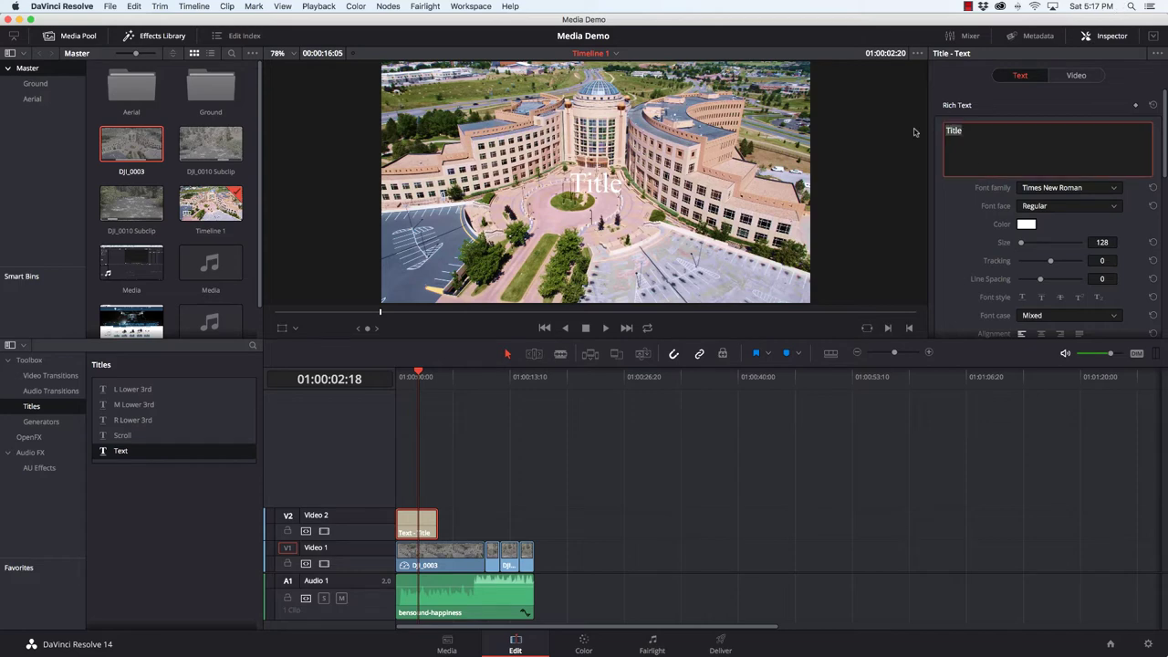
type("Judst")
key("BackSpace")
key("BackSpace")
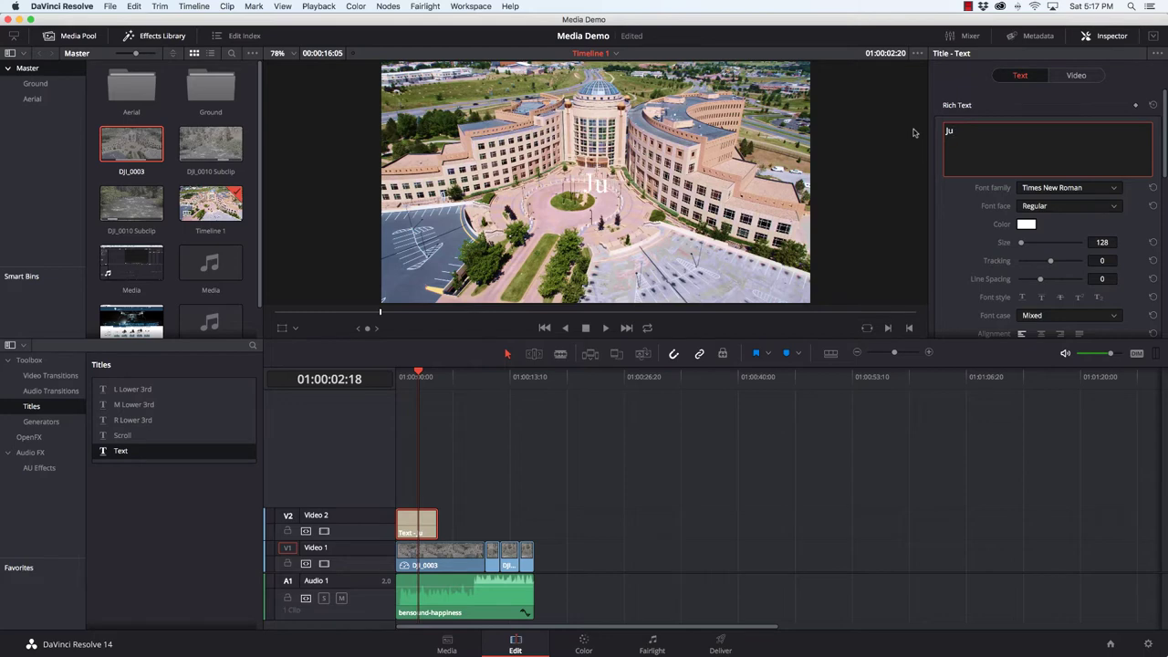
type("tice Center")
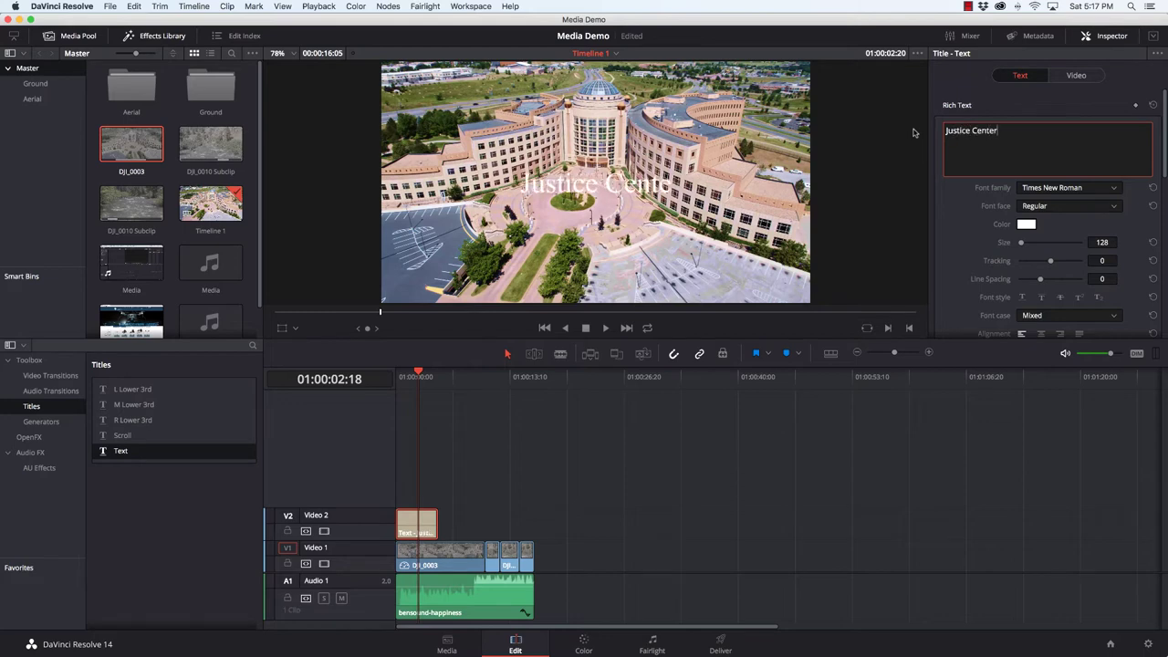
Set the title font to Trebuchet MS at size 158.
left_click(1086, 190)
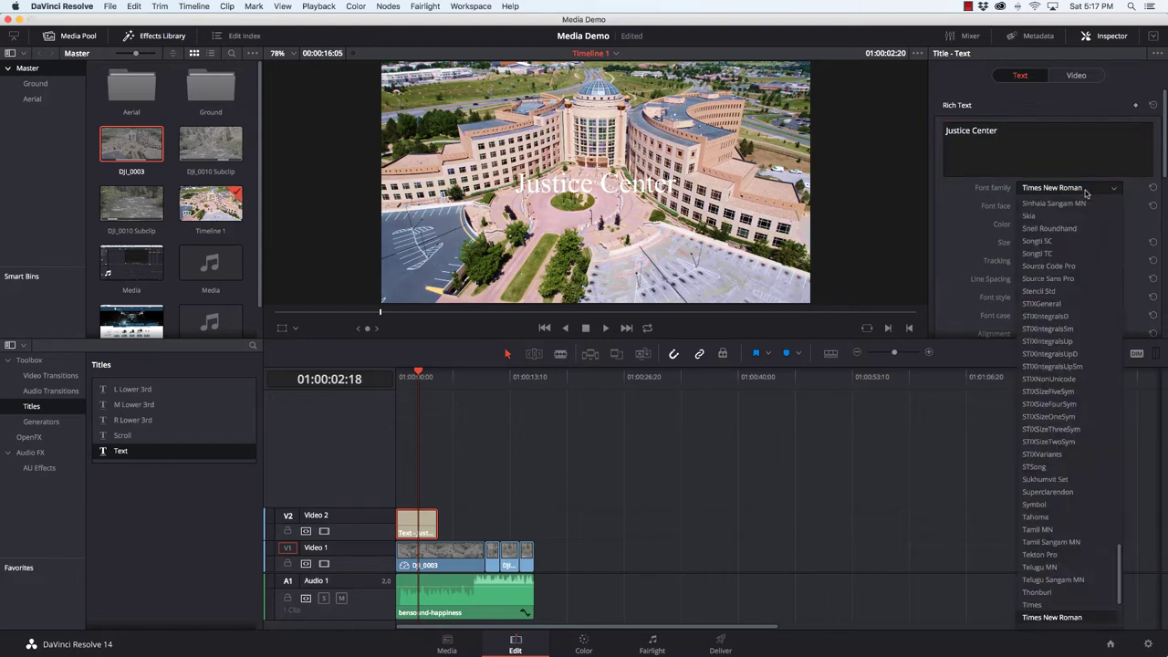
scroll(1081, 429, "down", 5)
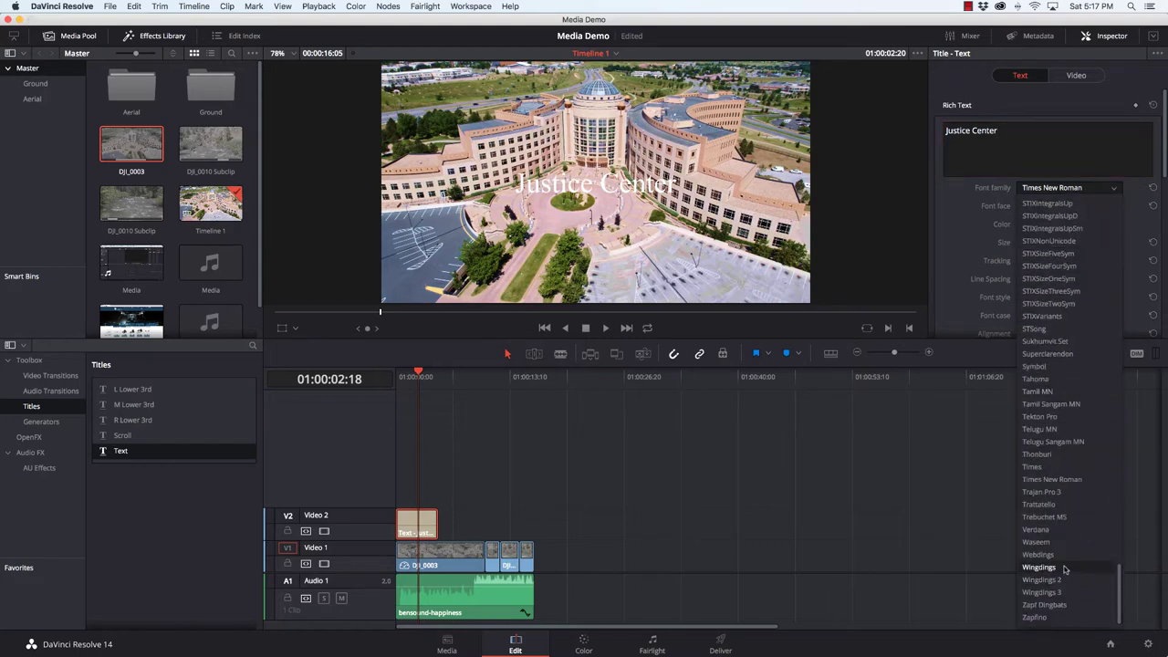
left_click(1058, 516)
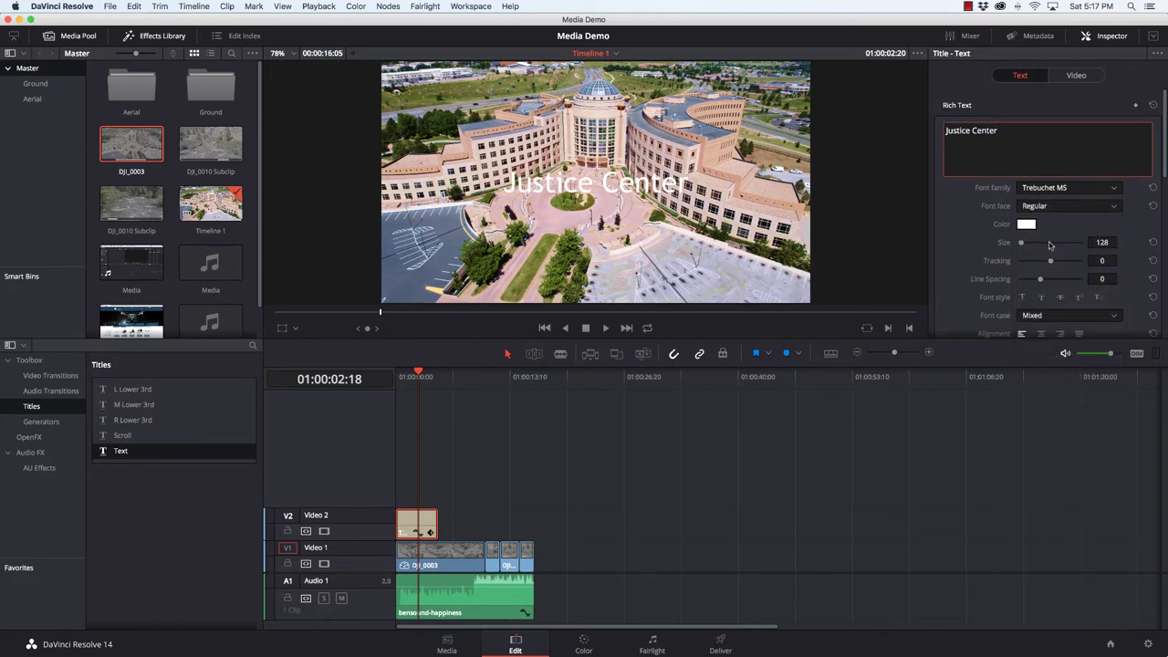
left_click_drag(1102, 243, 1149, 241)
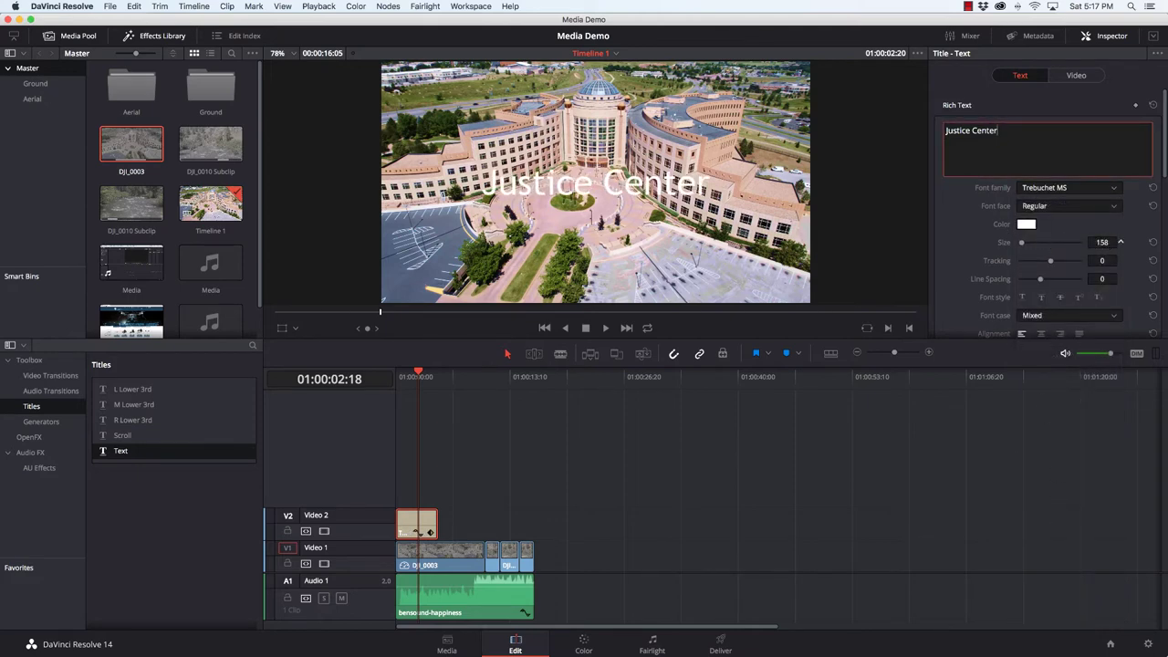
Slightly darken the text colour, keep tracking at 0, and select all the title text.
left_click(1026, 223)
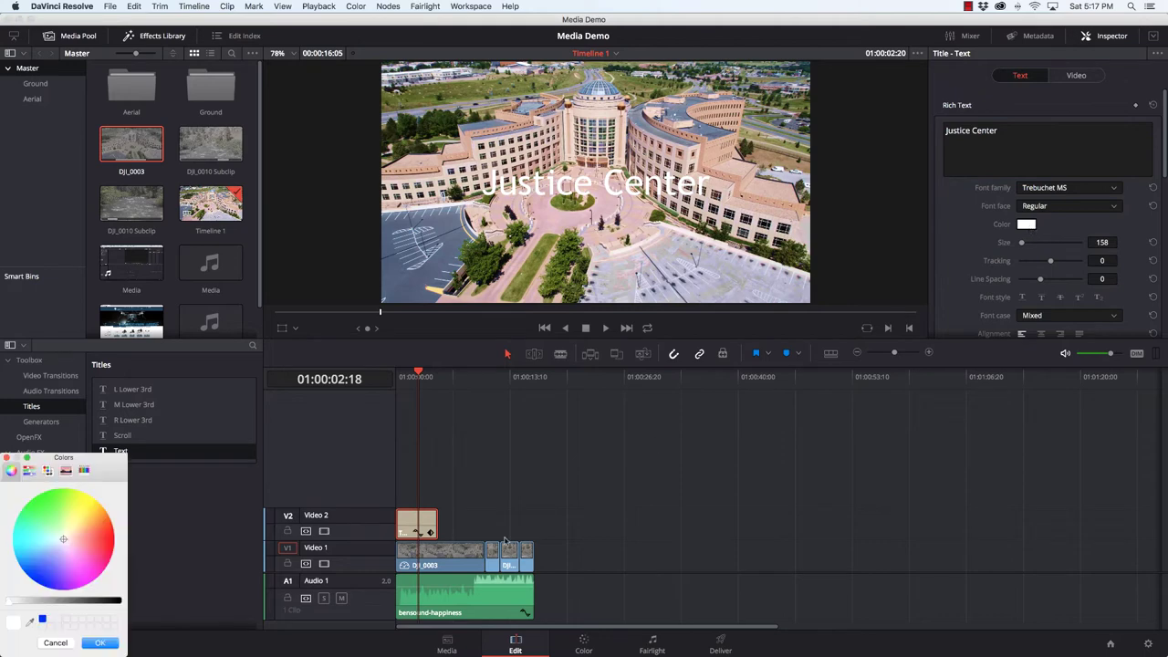
left_click_drag(38, 603, 17, 605)
left_click(101, 643)
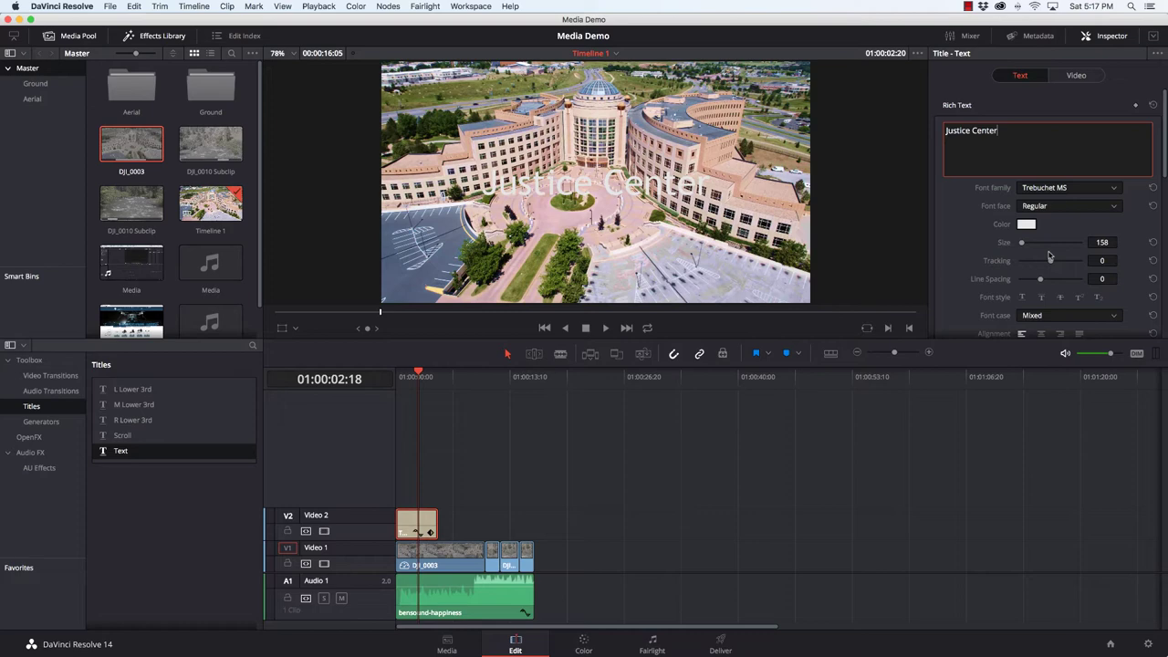
left_click_drag(1050, 263, 1051, 264)
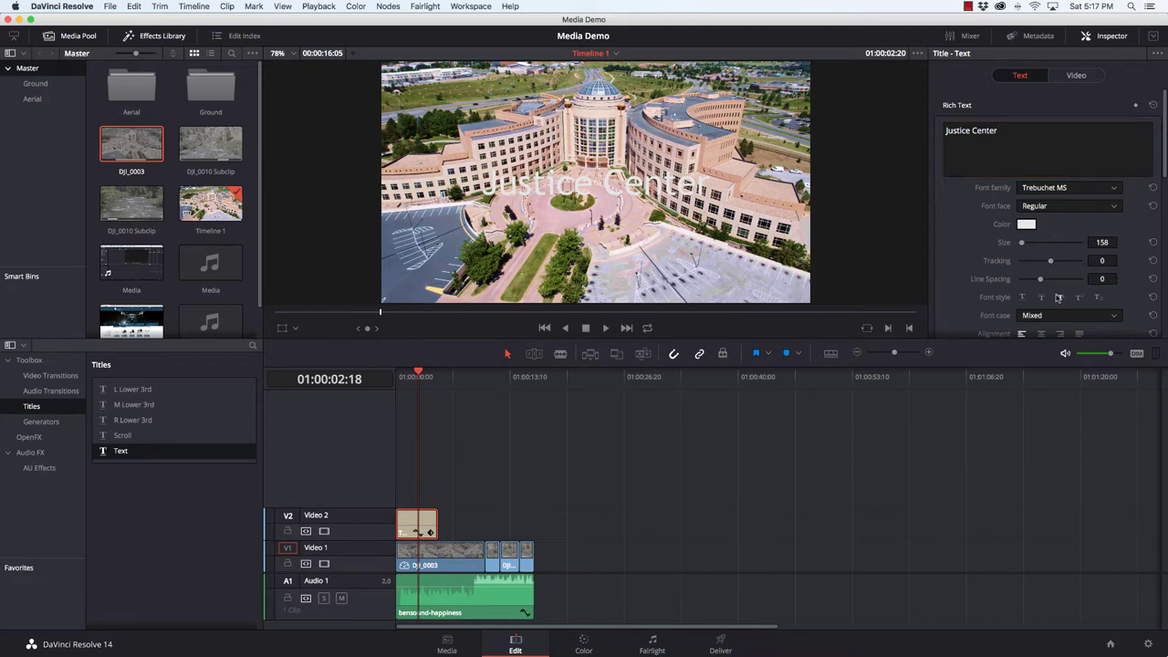
left_click(1022, 134)
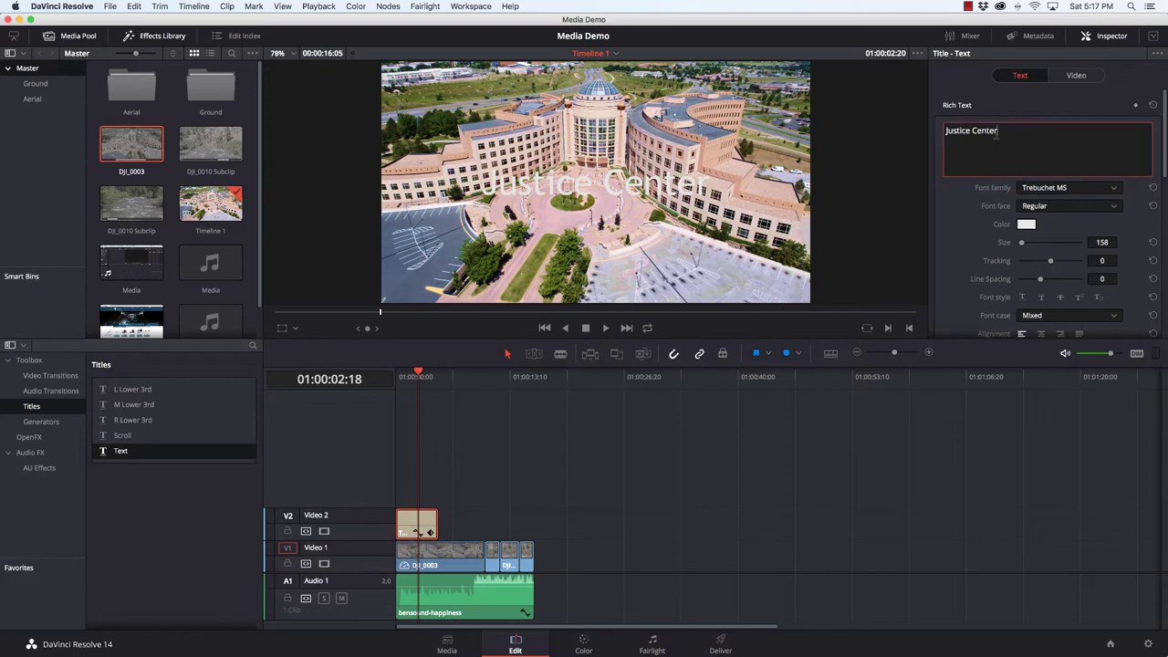
triple_click(947, 136)
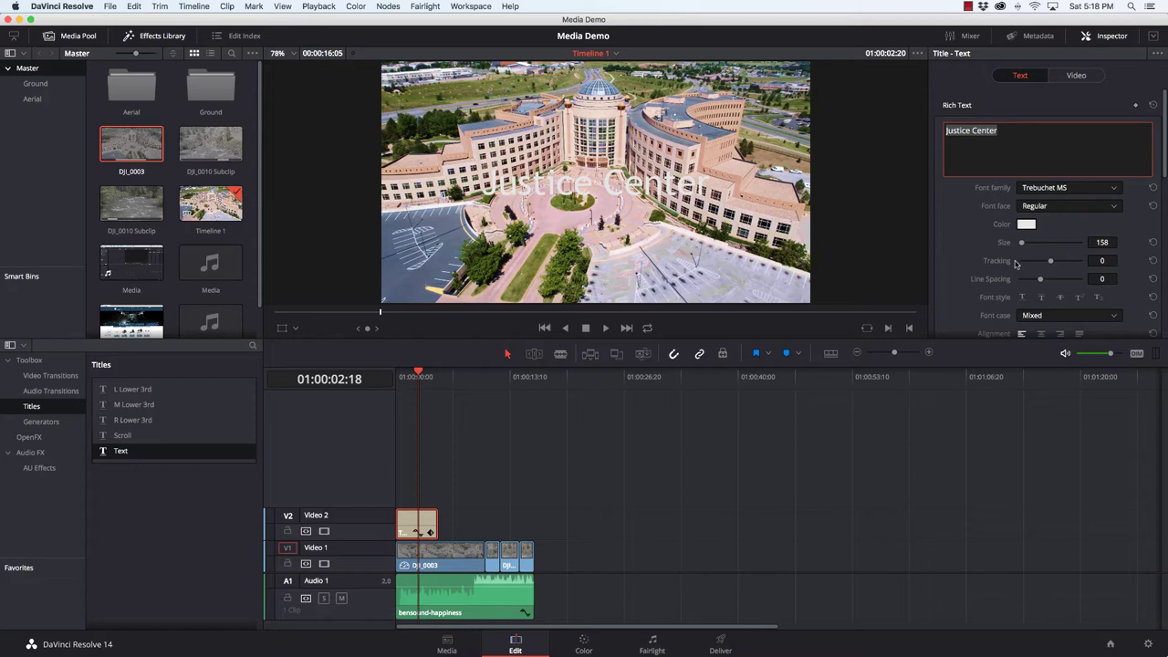
Switch the title's Font Case to Small Caps and enlarge it to size 299.
scroll(1017, 265, "down", 3)
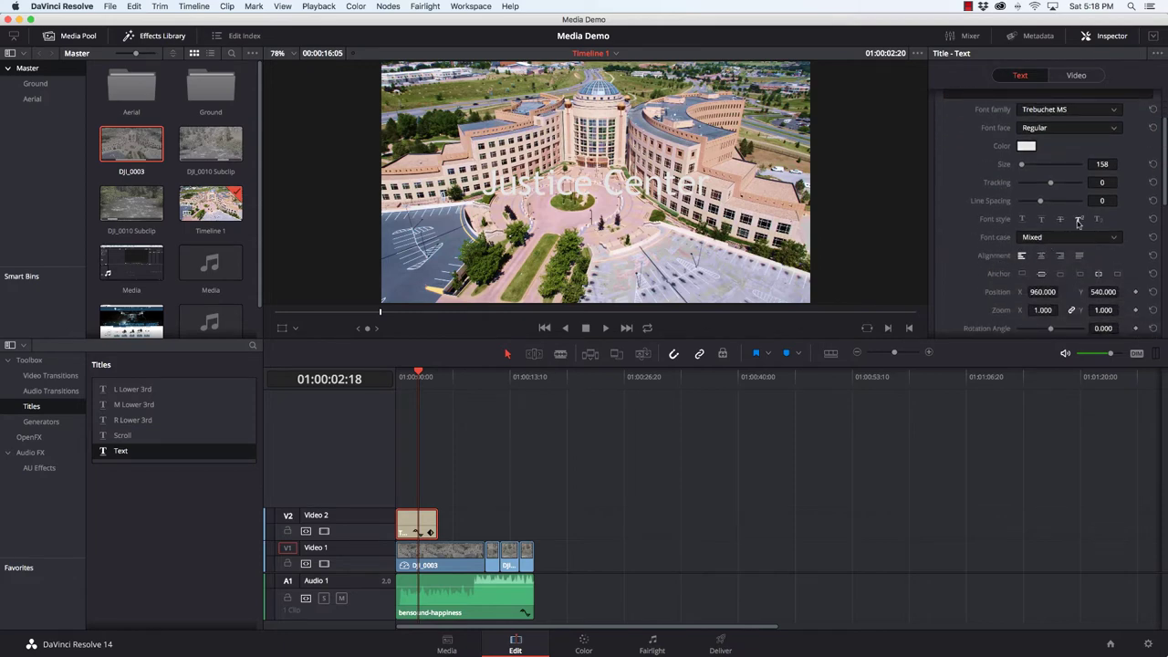
left_click(1085, 237)
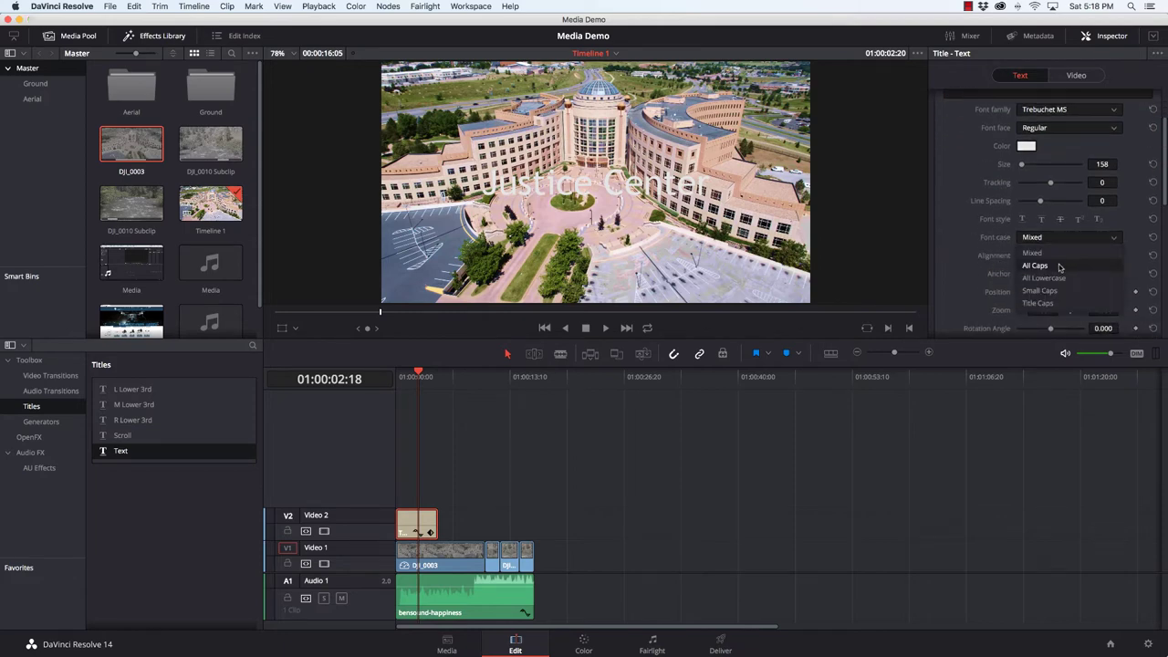
left_click(1060, 266)
left_click(1057, 239)
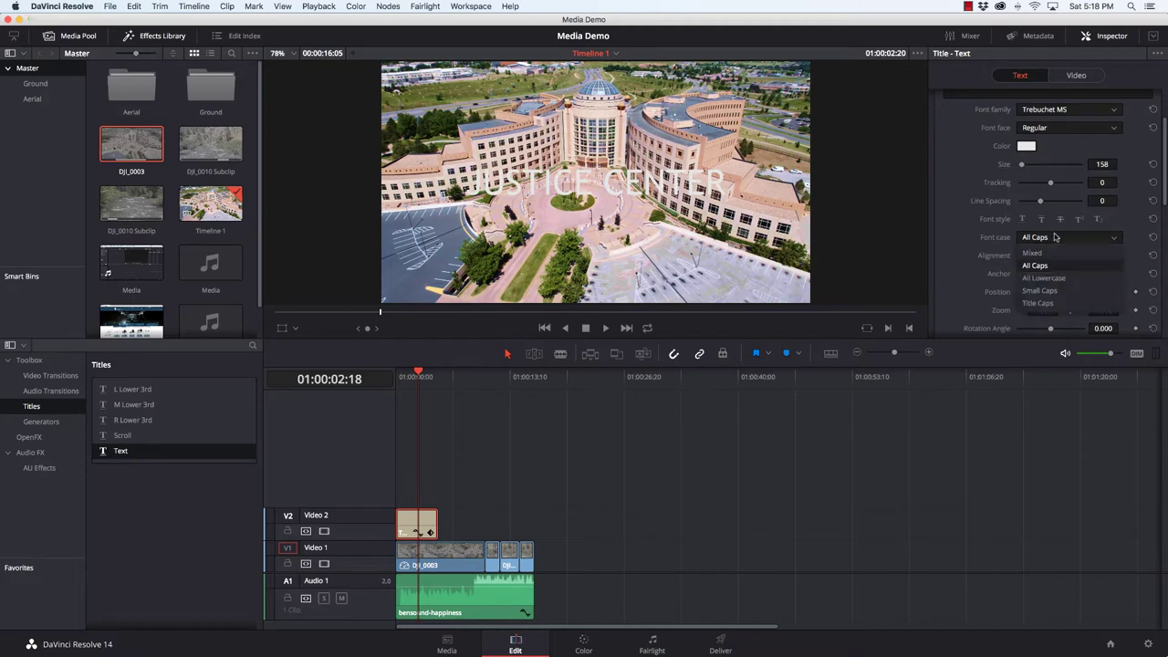
left_click(1060, 279)
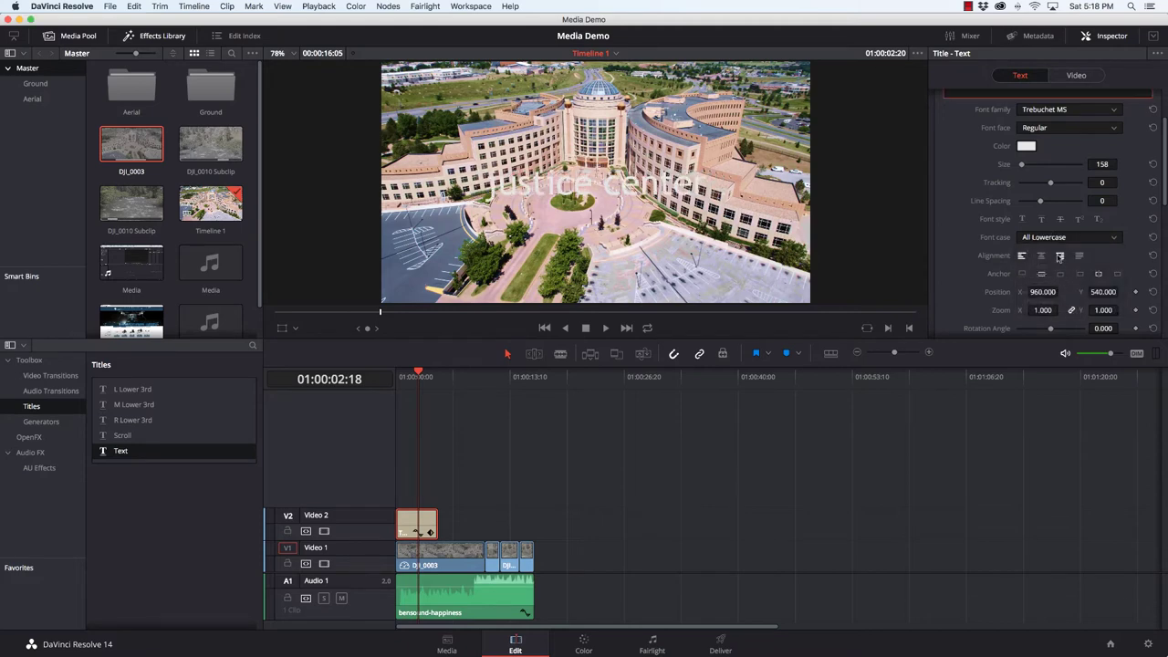
left_click(1060, 241)
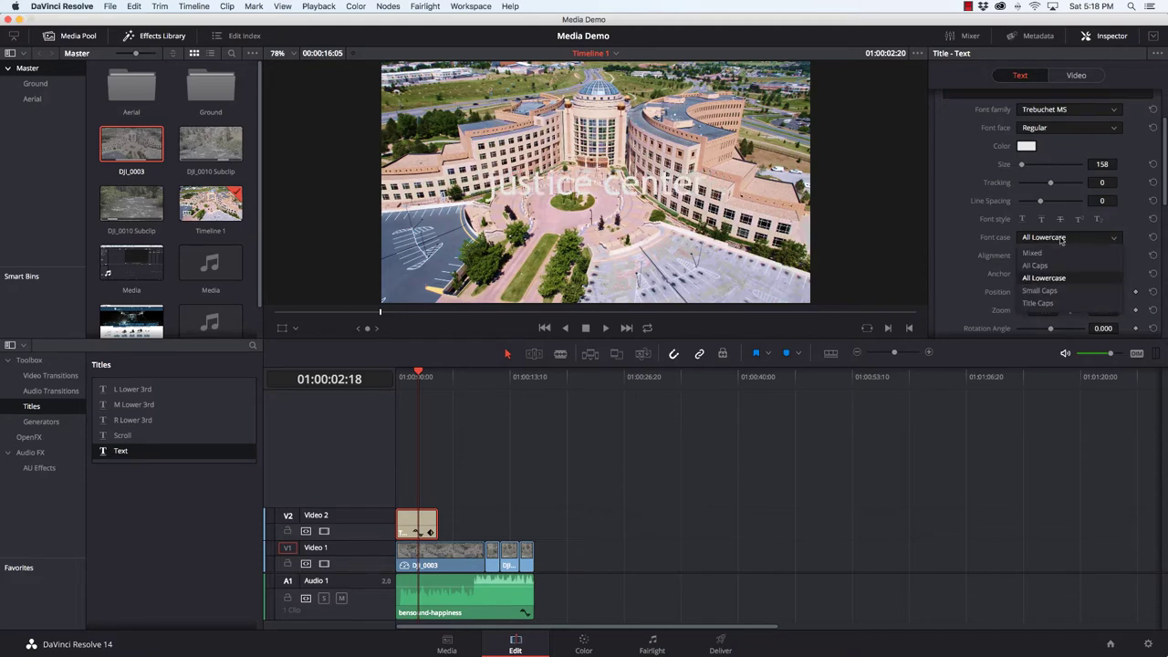
left_click(1056, 290)
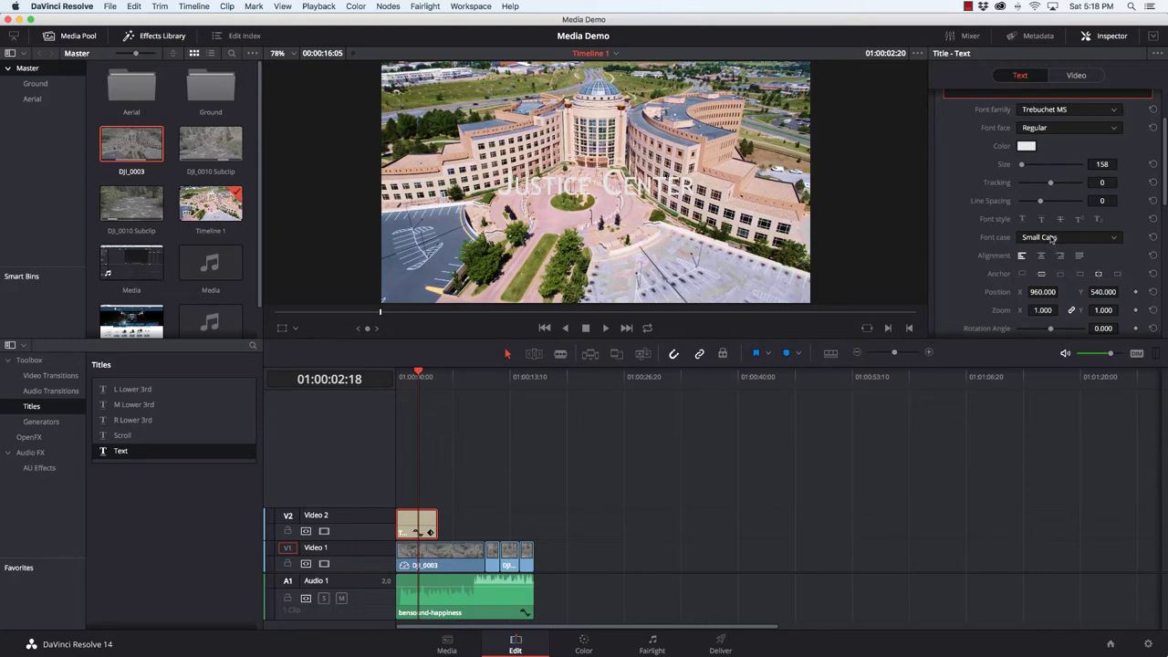
left_click_drag(1025, 165, 1024, 168)
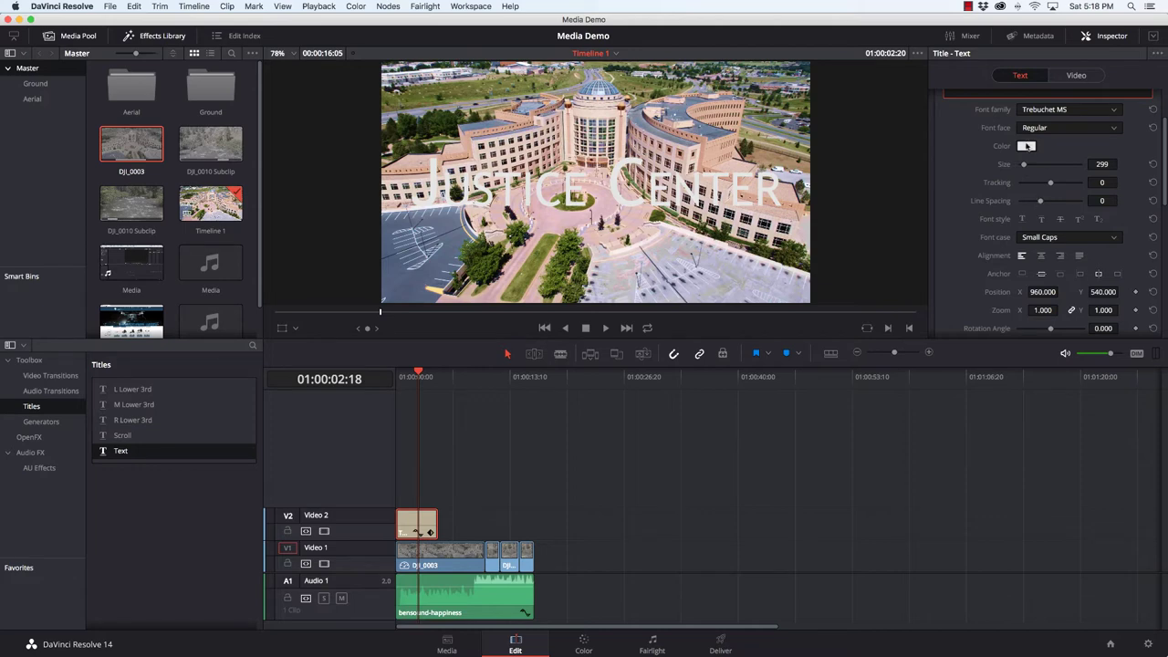
Set the title Position to X 962, Y 206 with Zoom 0.960.
scroll(1073, 305, "down", 3)
scroll(1073, 304, "down", 1)
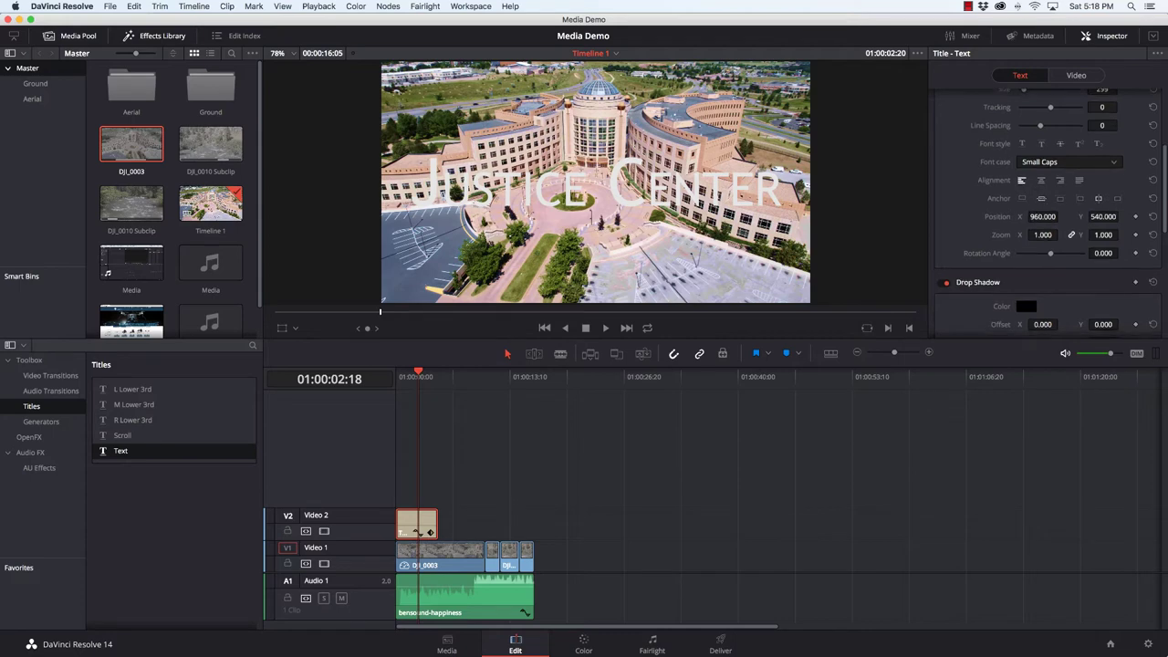
mouse_move(1043, 219)
left_mouse_down()
mouse_move(1004, 219)
mouse_move(1093, 216)
mouse_move(1055, 216)
mouse_move(1066, 216)
mouse_move(1031, 235)
mouse_move(1042, 235)
left_mouse_up()
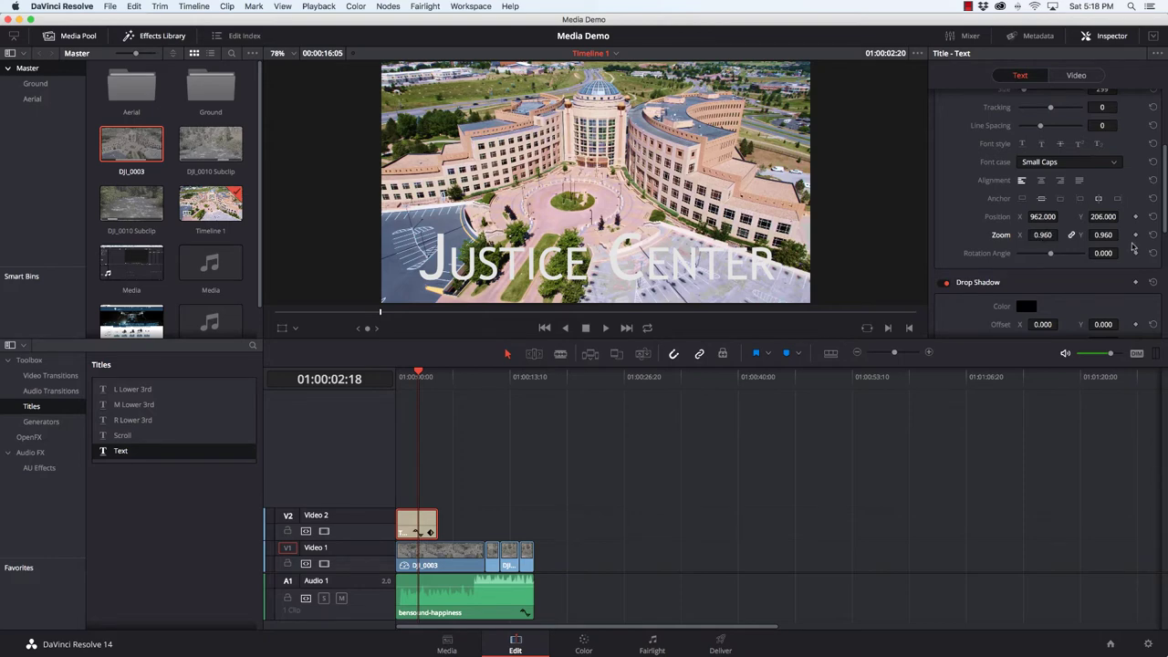
scroll(1133, 248, "down", 5)
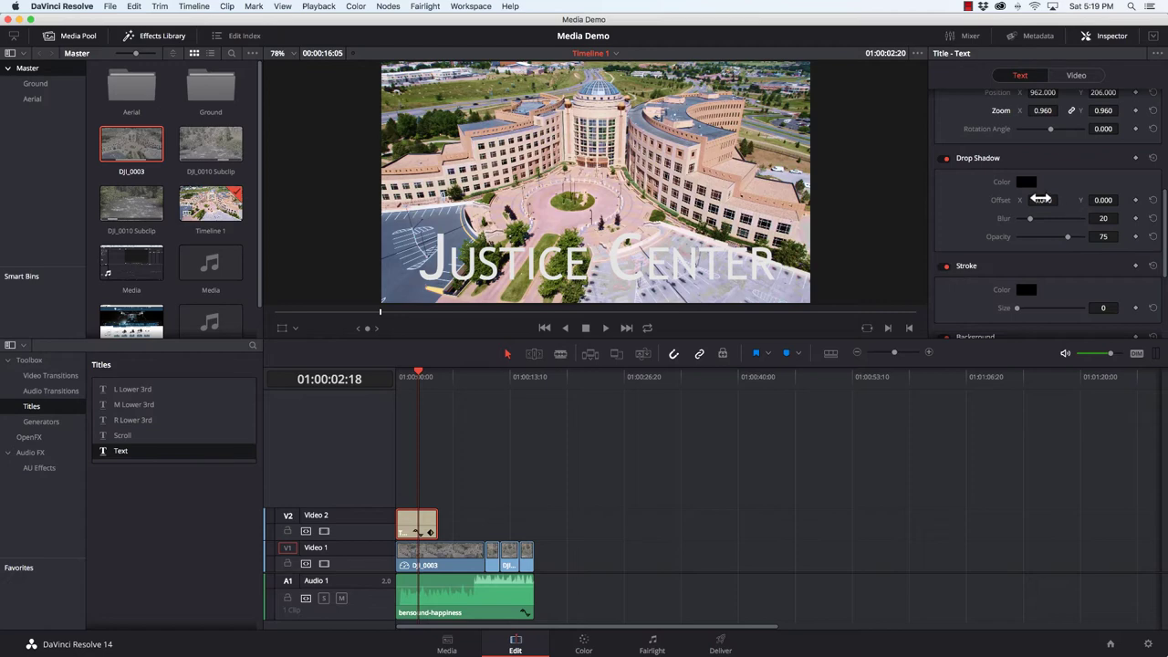
Add a drop shadow at offset 5/-9, blur 100, opacity 43, with Stroke Size left at 0.
left_click_drag(1048, 200, 1121, 199)
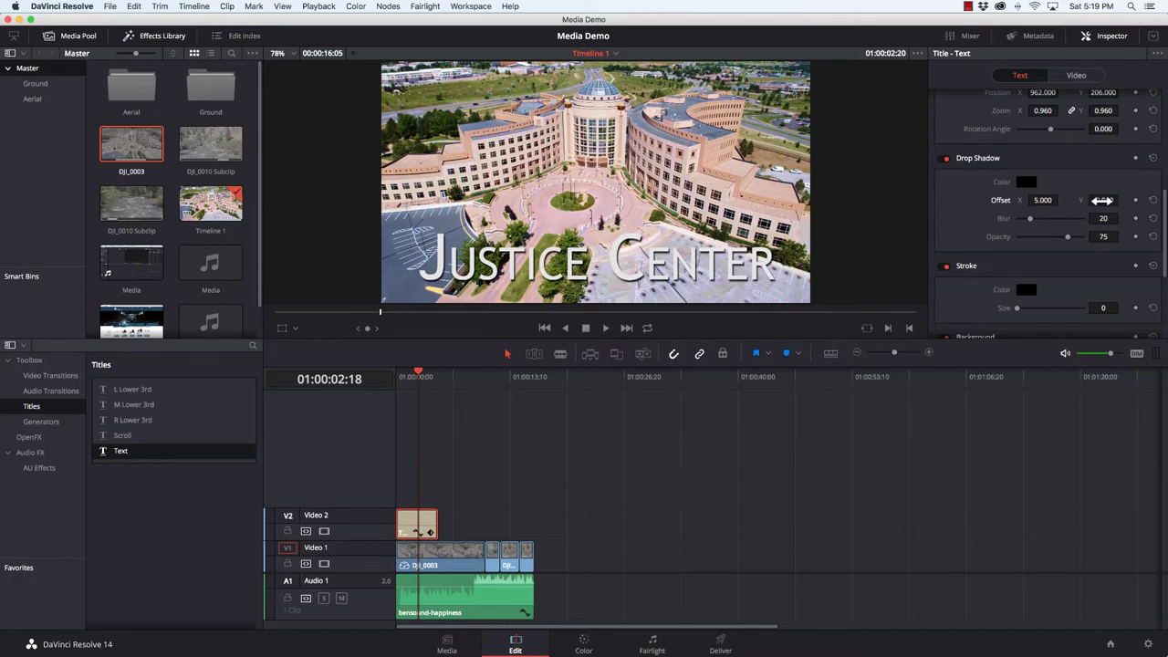
left_click(1050, 219)
mouse_move(1050, 219)
left_mouse_down()
mouse_move(1086, 219)
mouse_move(1053, 239)
left_mouse_up()
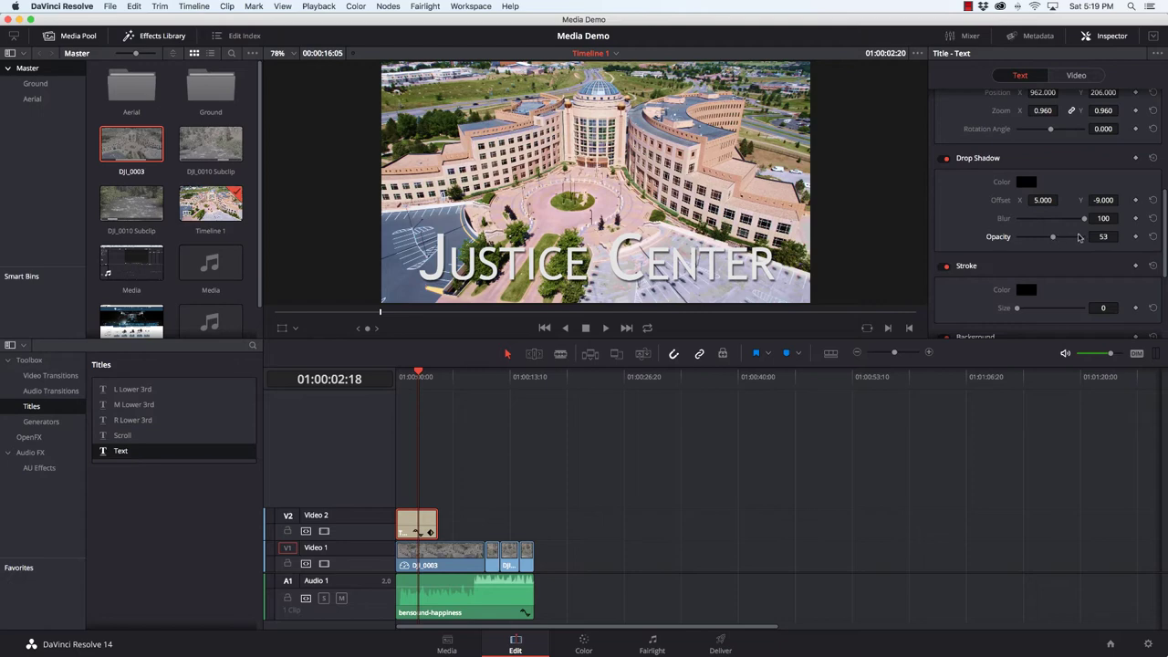
scroll(1078, 242, "down", 5)
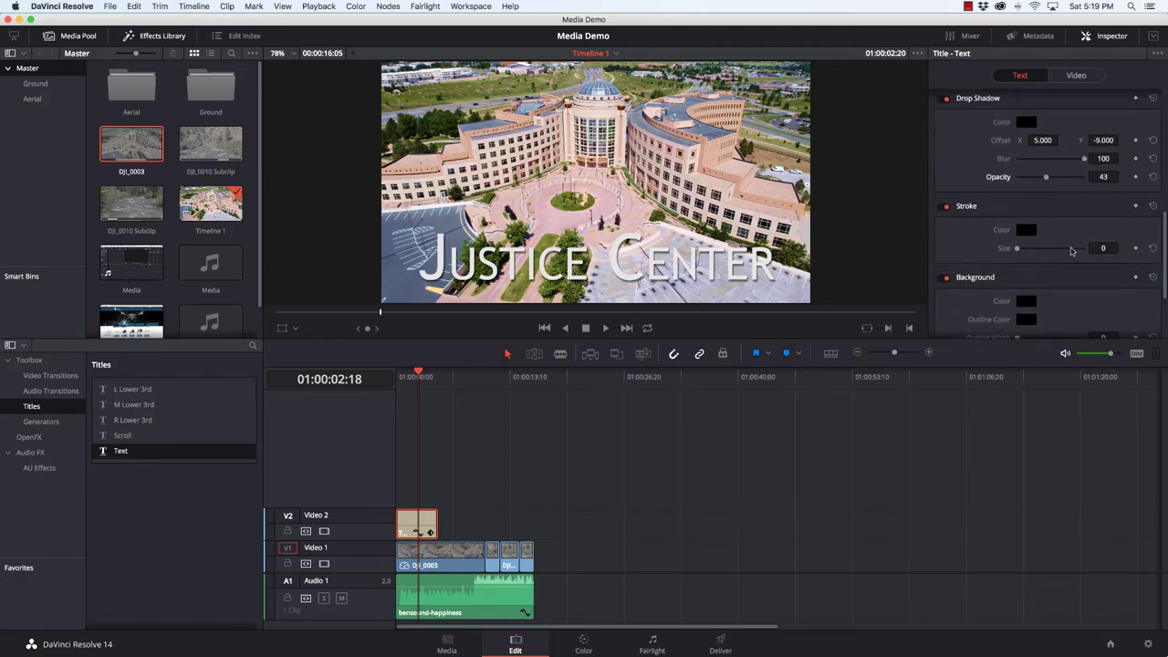
mouse_move(1016, 241)
left_mouse_down()
mouse_move(1063, 244)
mouse_move(973, 245)
left_mouse_up()
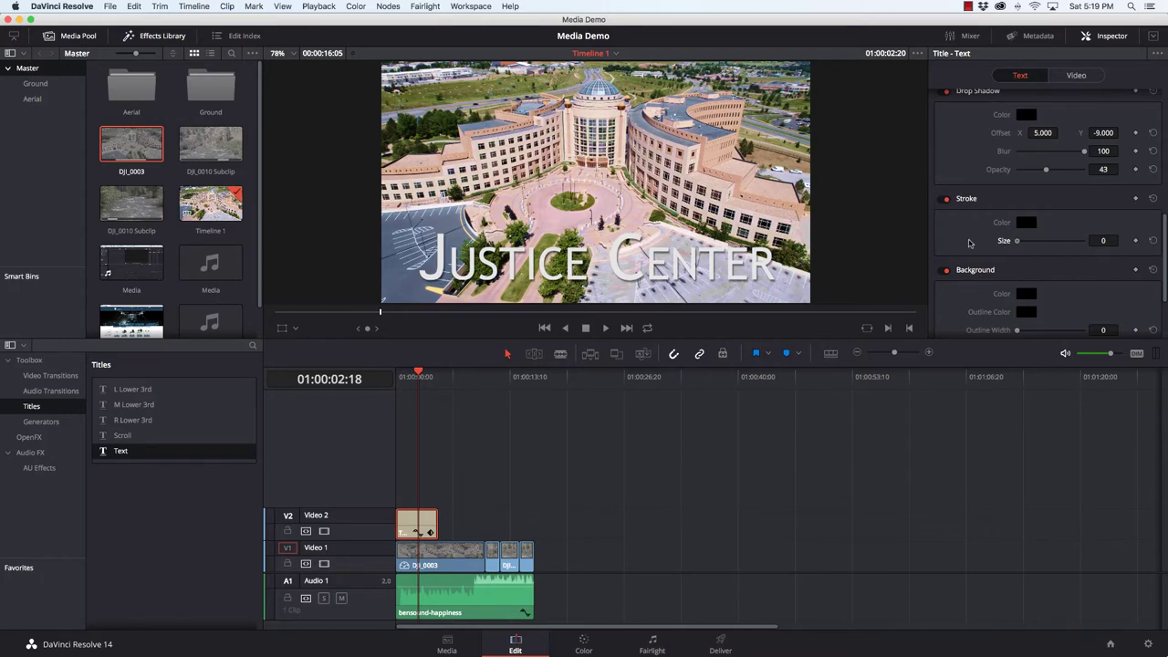
Give the title a black background: height 0.254, corner radius 0.042, center Y -1, opacity 64.
scroll(985, 280, "down", 1)
scroll(985, 280, "down", 5)
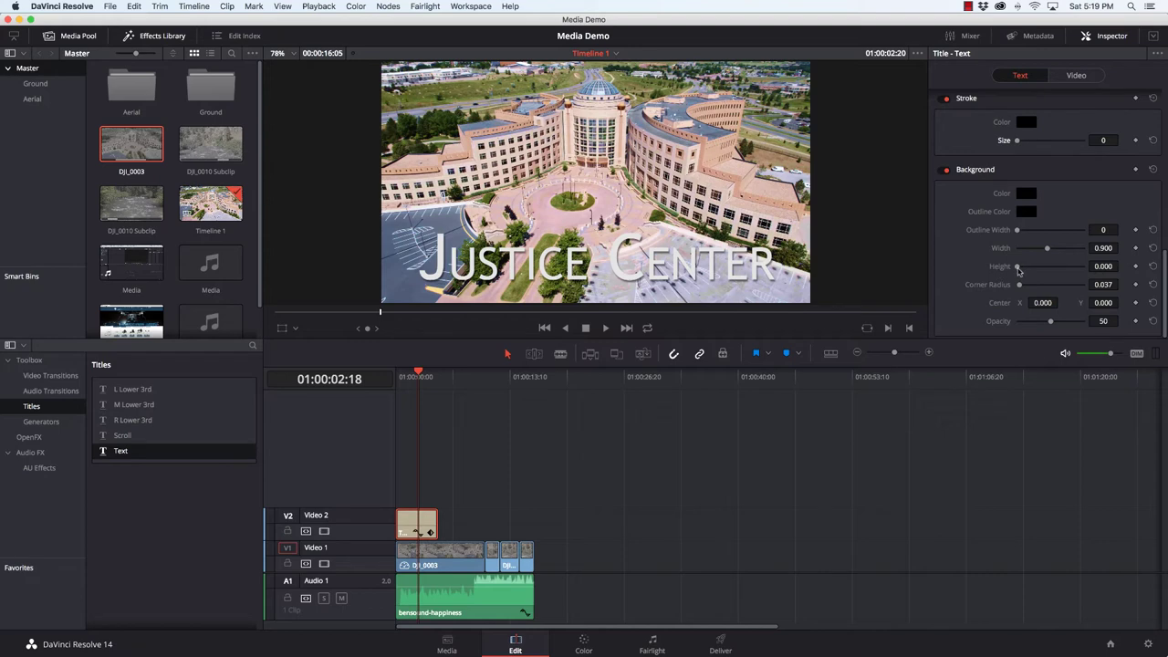
left_click_drag(1019, 272, 1026, 271)
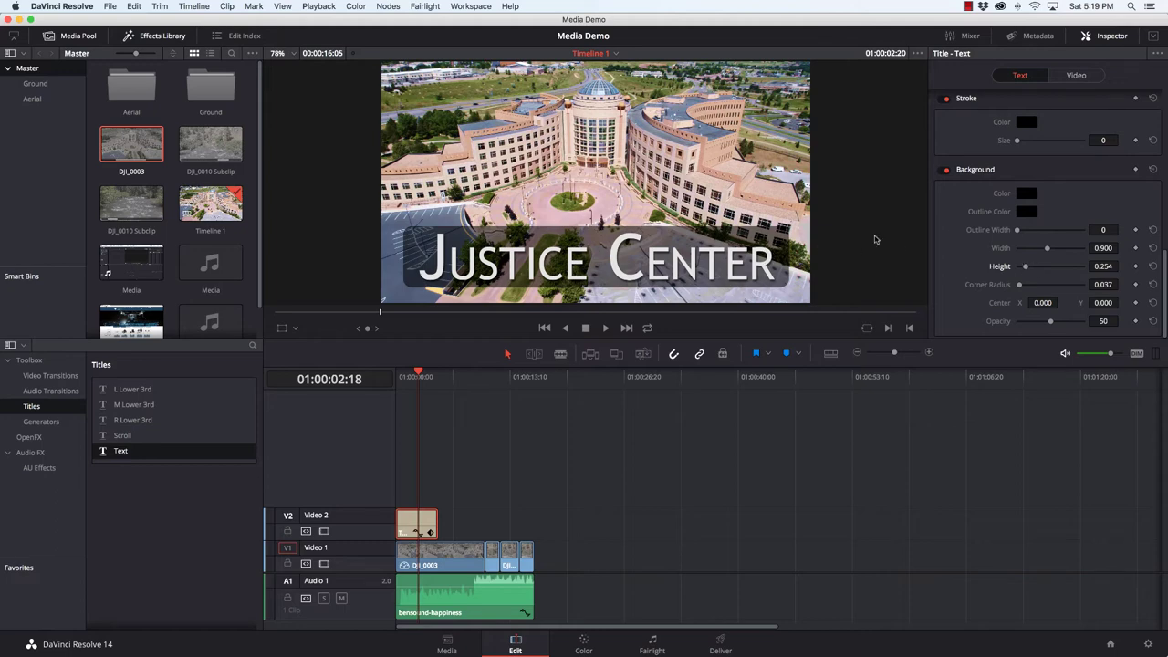
mouse_move(1108, 303)
left_mouse_down()
mouse_move(1086, 303)
mouse_move(1115, 303)
left_mouse_up()
left_click_drag(1018, 285, 1021, 288)
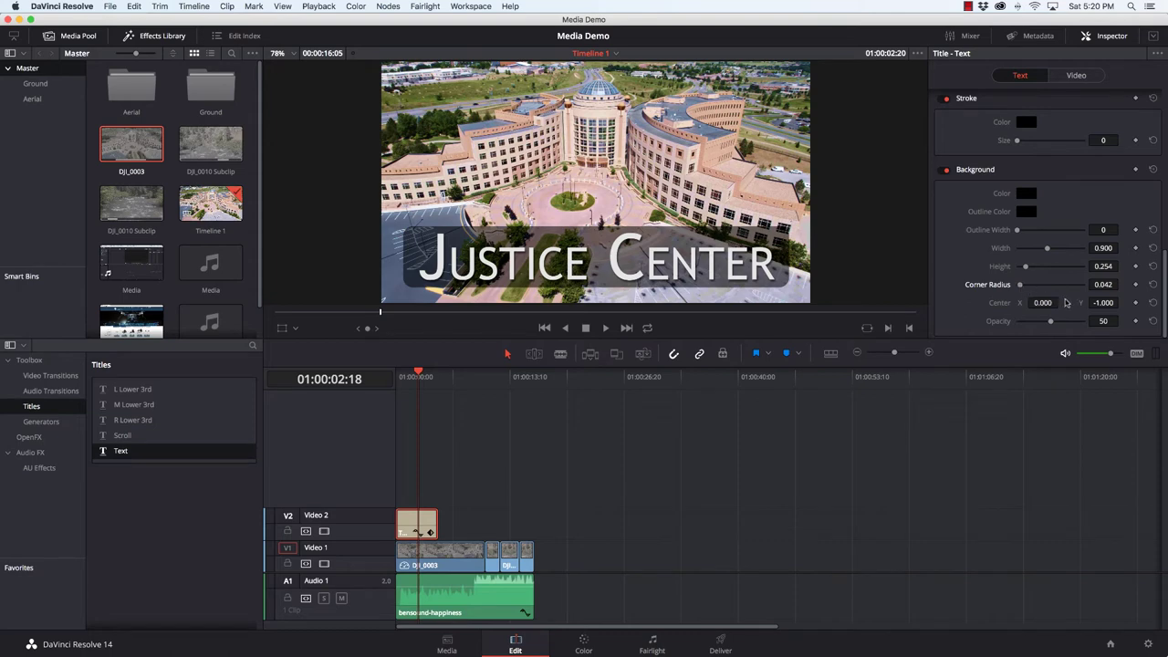
mouse_move(1052, 325)
left_mouse_down()
mouse_move(1011, 324)
mouse_move(1111, 324)
mouse_move(1061, 324)
left_mouse_up()
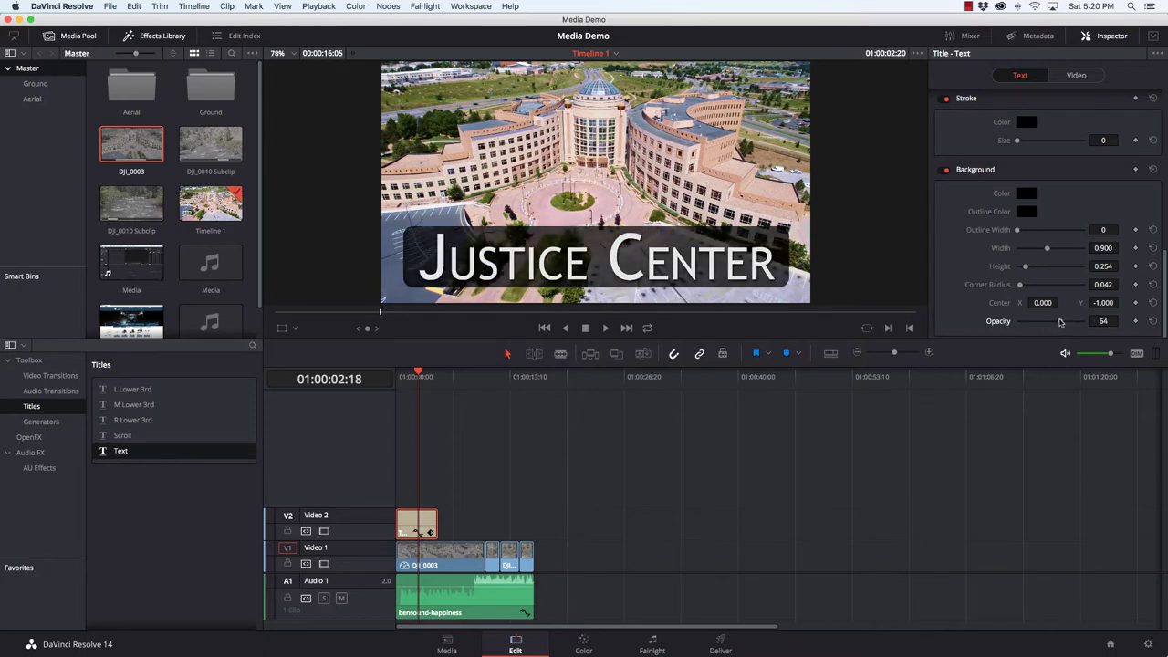
Change the title's background box colour to dark blue.
left_click(1028, 197)
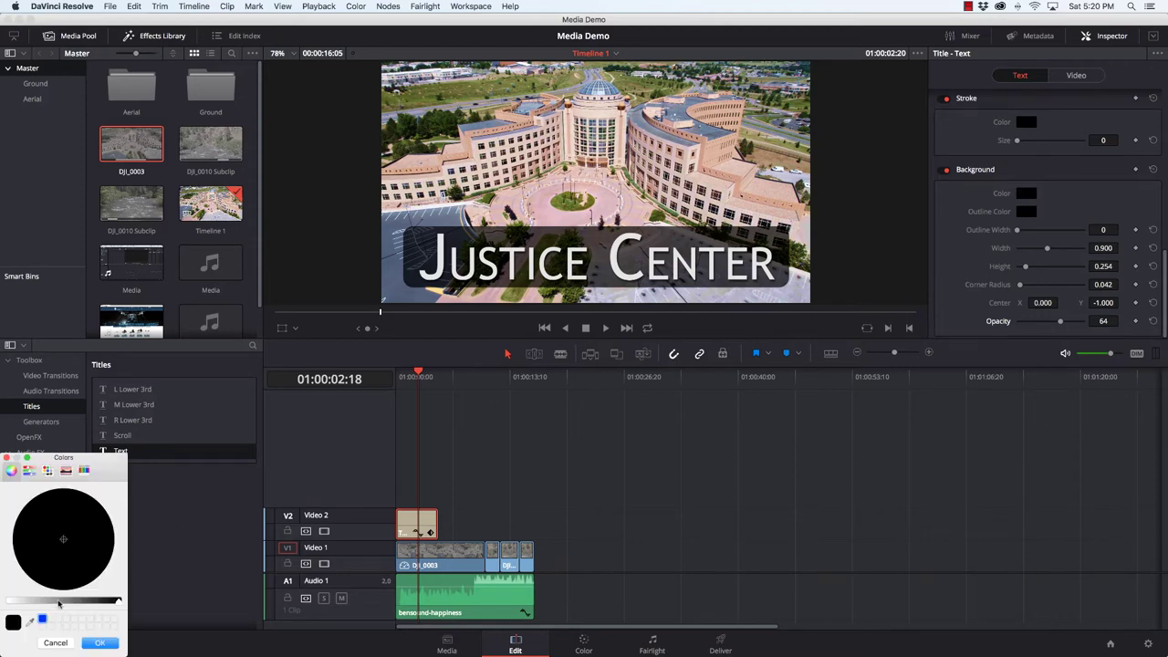
left_click(57, 602)
left_click(30, 582)
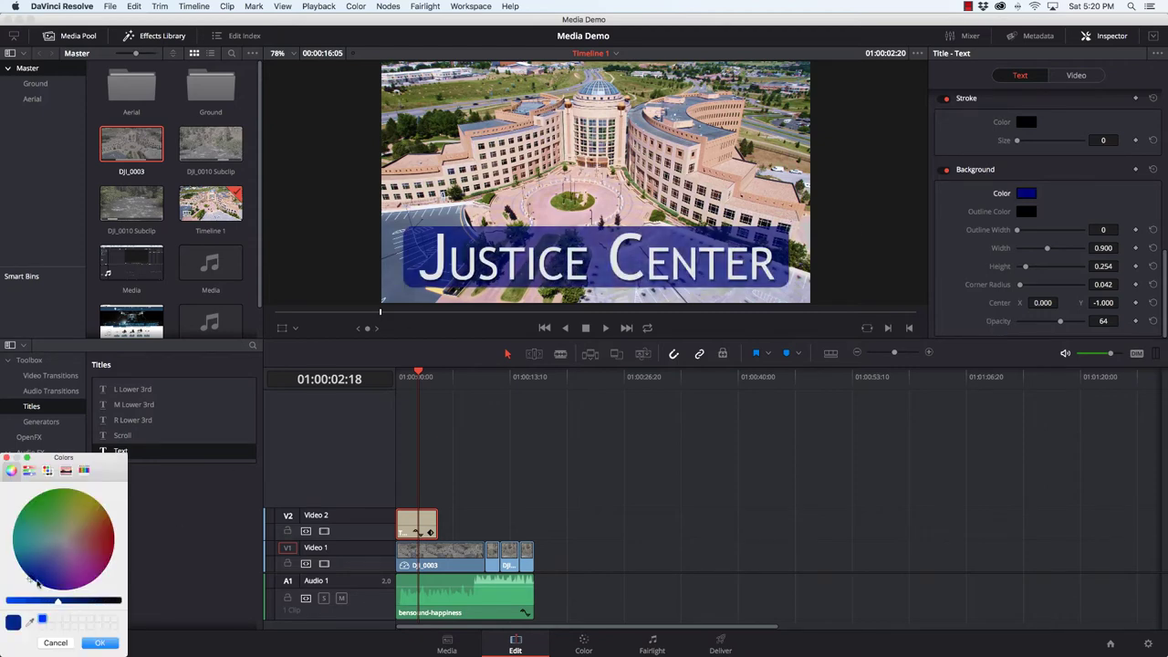
left_click(100, 643)
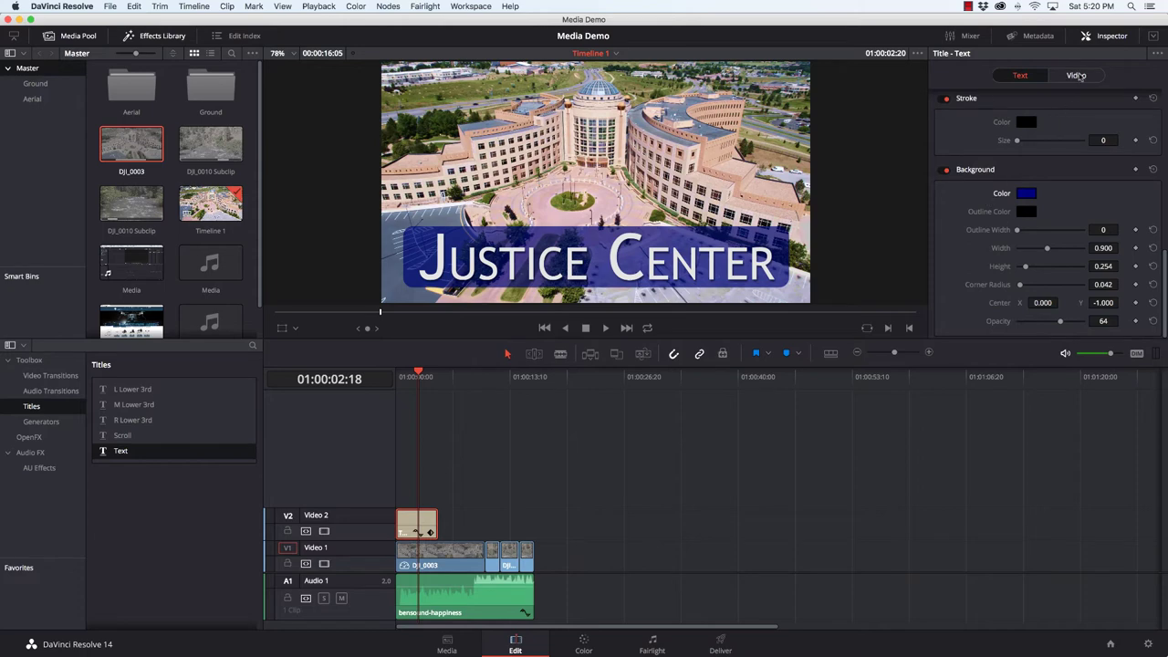
Show the title clip's Video tab settings down to Cropping and Dynamic Zoom.
left_click(1077, 76)
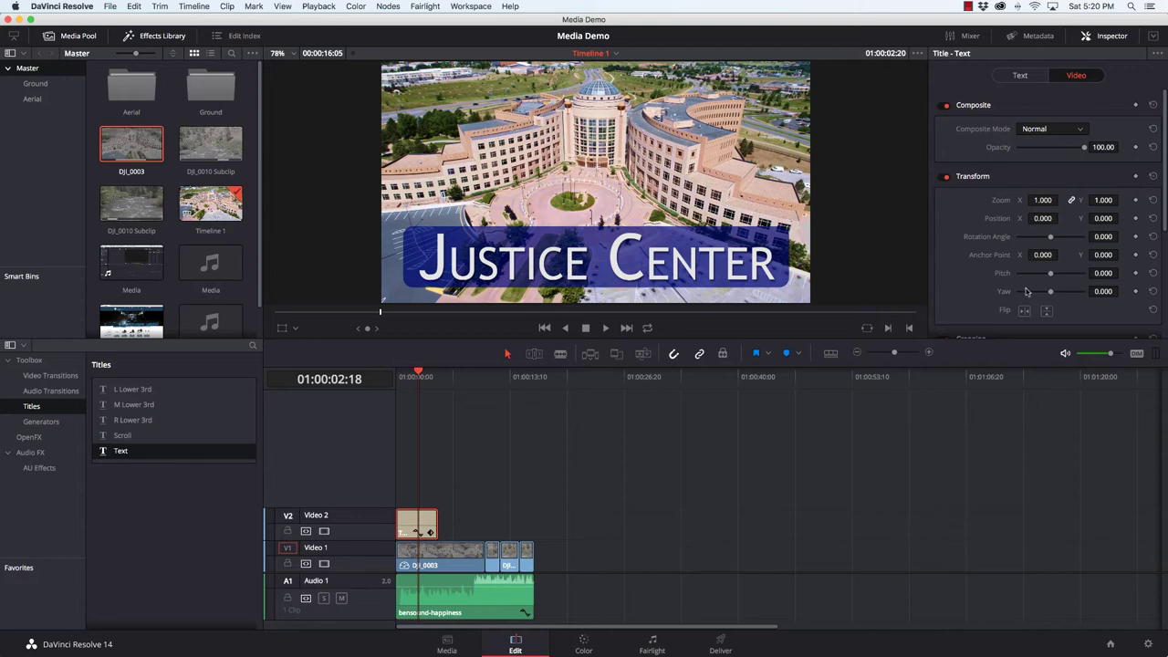
scroll(1041, 219, "down", 1)
scroll(1042, 219, "down", 2)
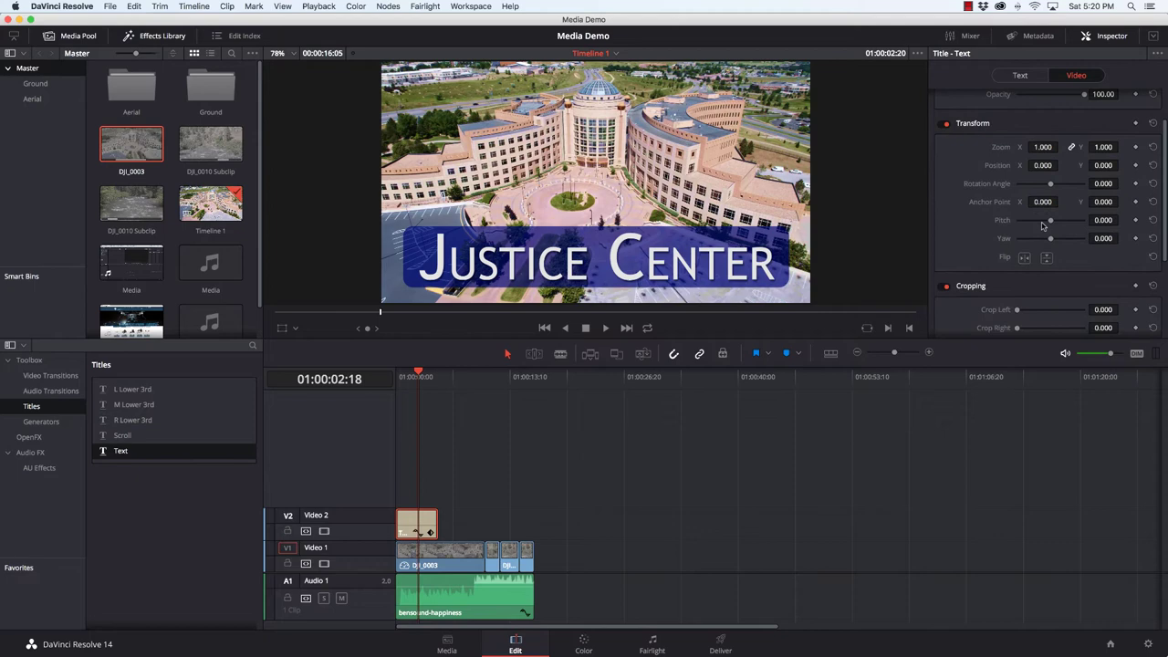
scroll(1050, 232, "down", 2)
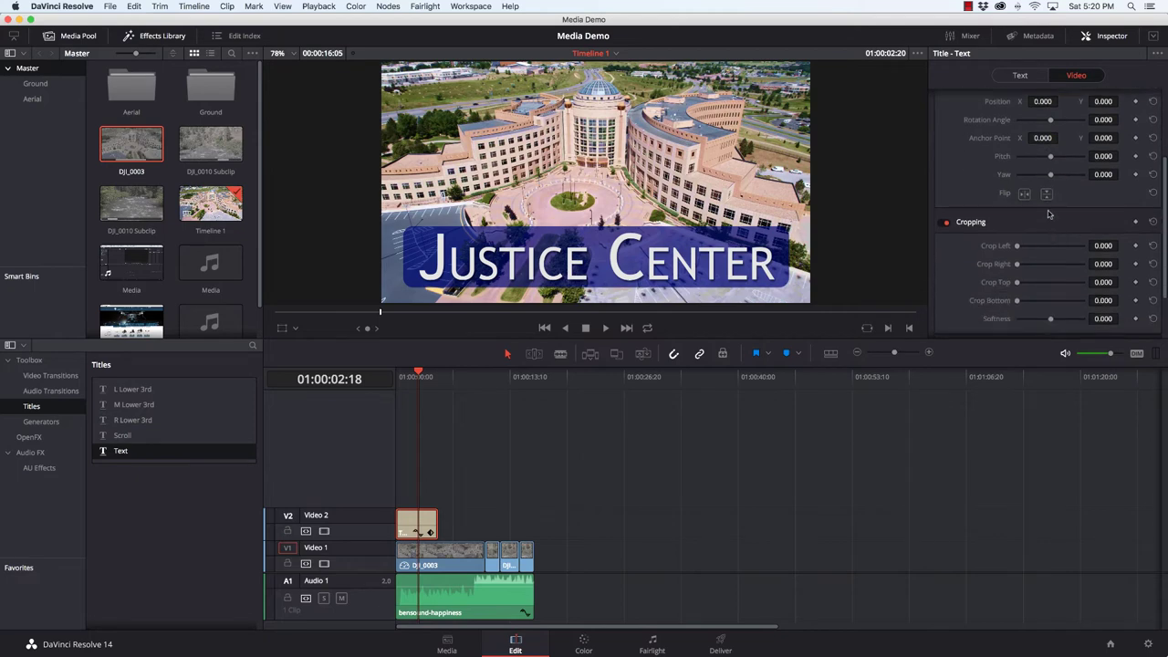
scroll(1051, 288, "down", 3)
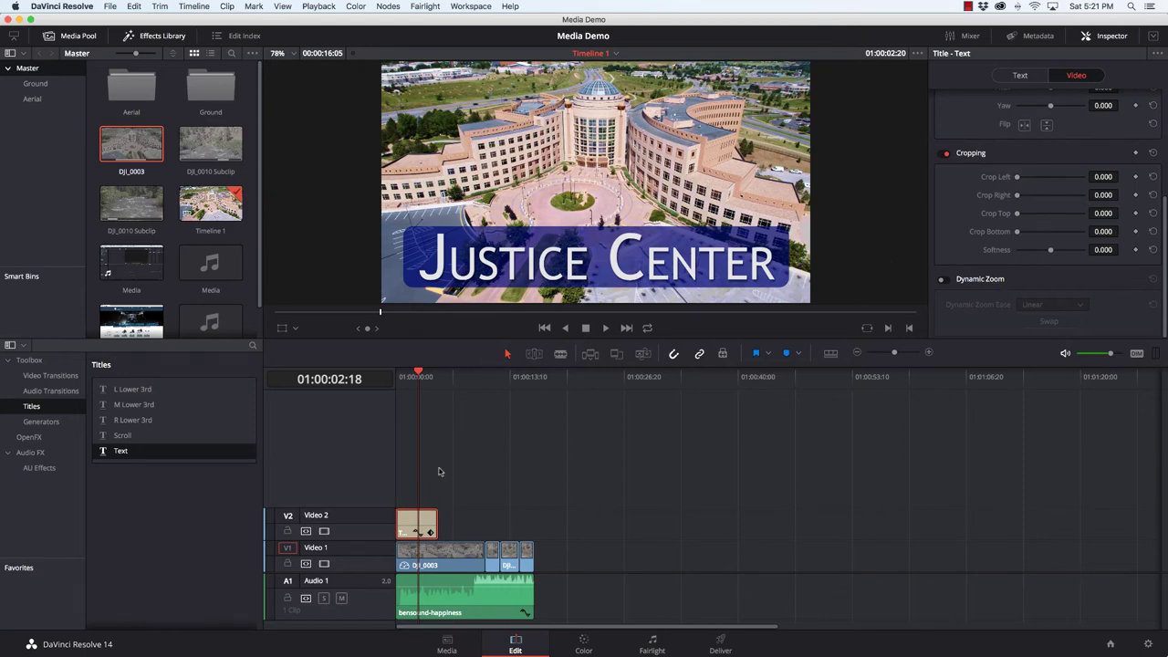
Preview the first title by scrubbing the playhead, then return to the timeline start.
left_click(449, 383)
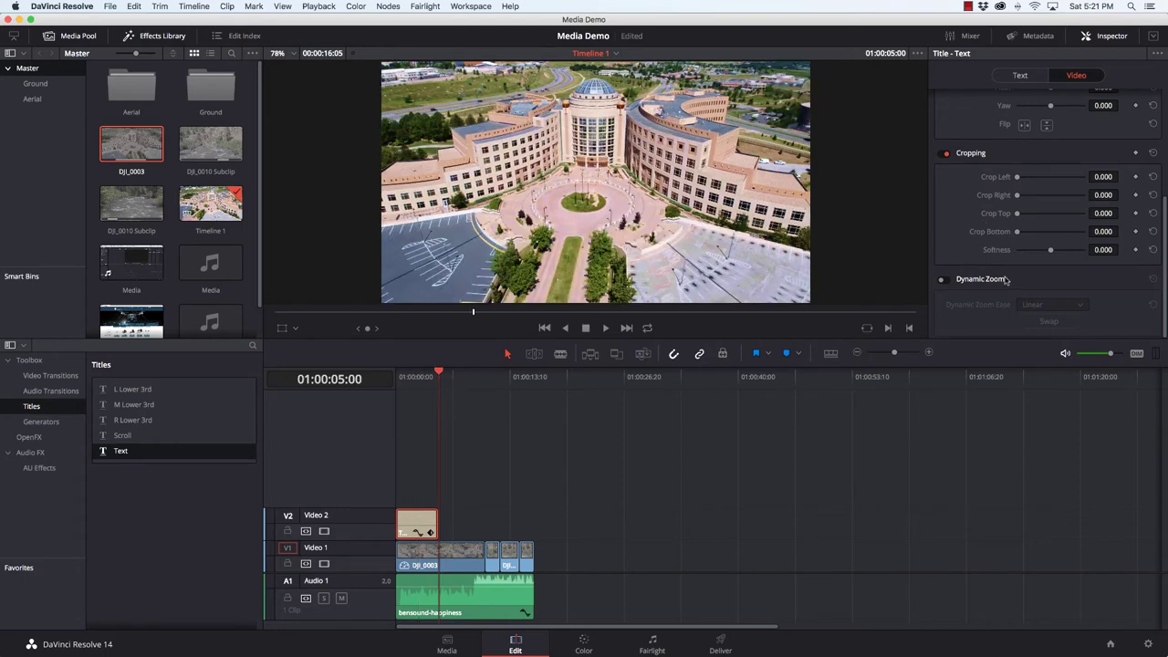
scroll(1006, 281, "up", 5)
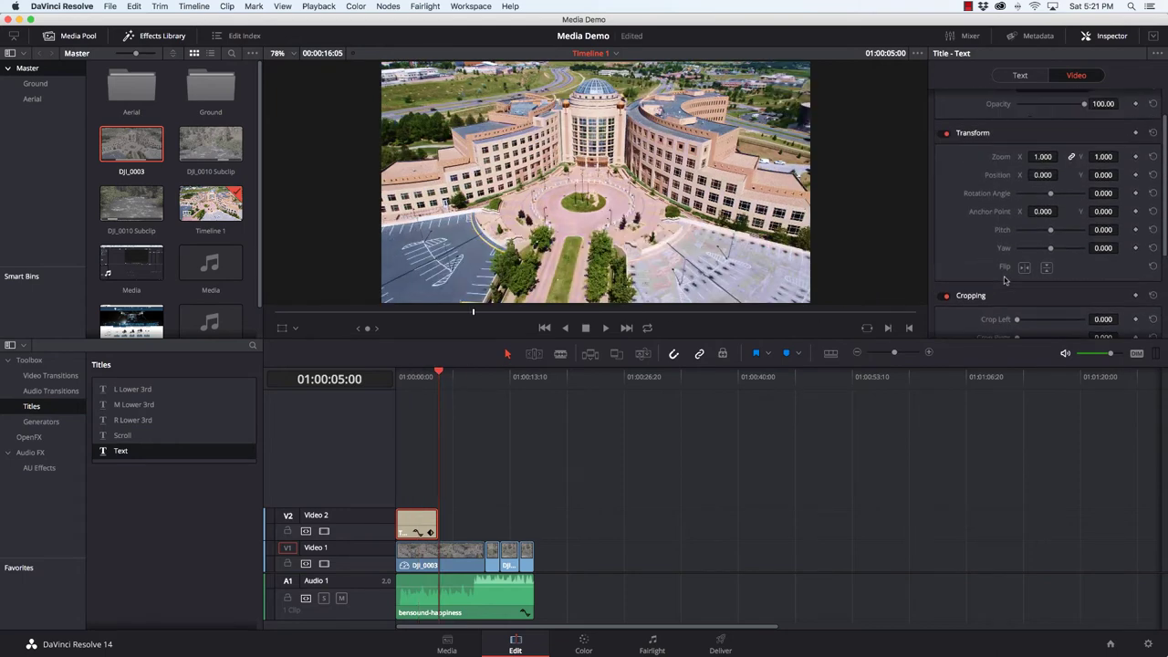
left_click(418, 383)
left_click(406, 384)
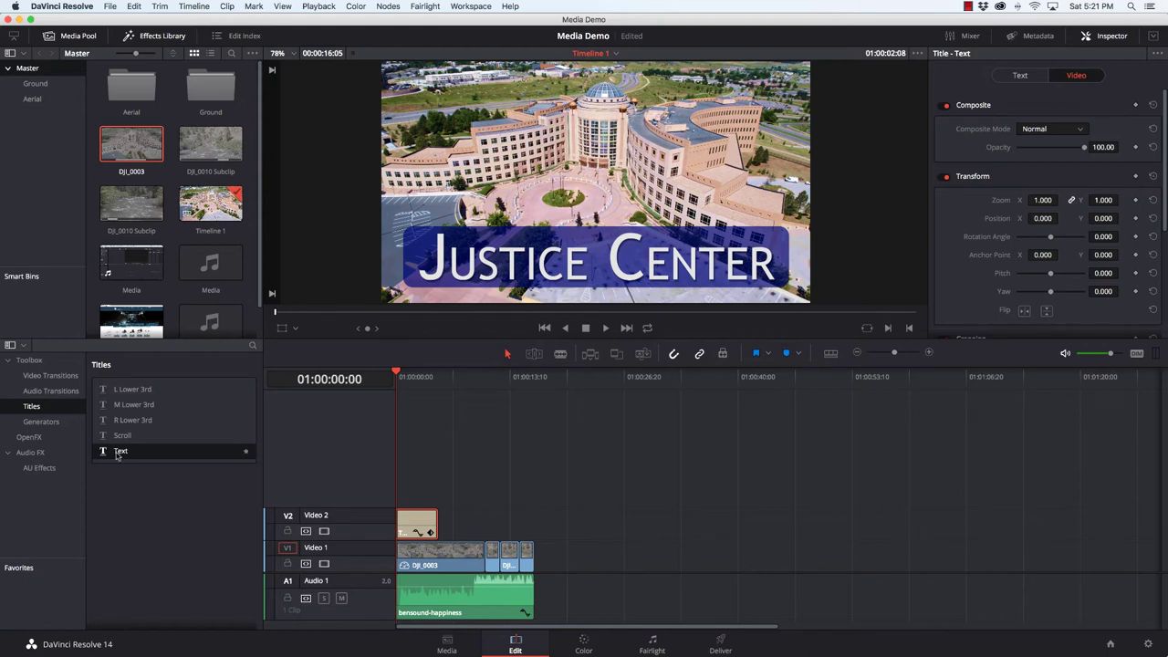
Add two more text titles on Video 2 and Video 3, retyping the Video 2 one as 'Justice'.
left_click_drag(118, 454, 443, 528)
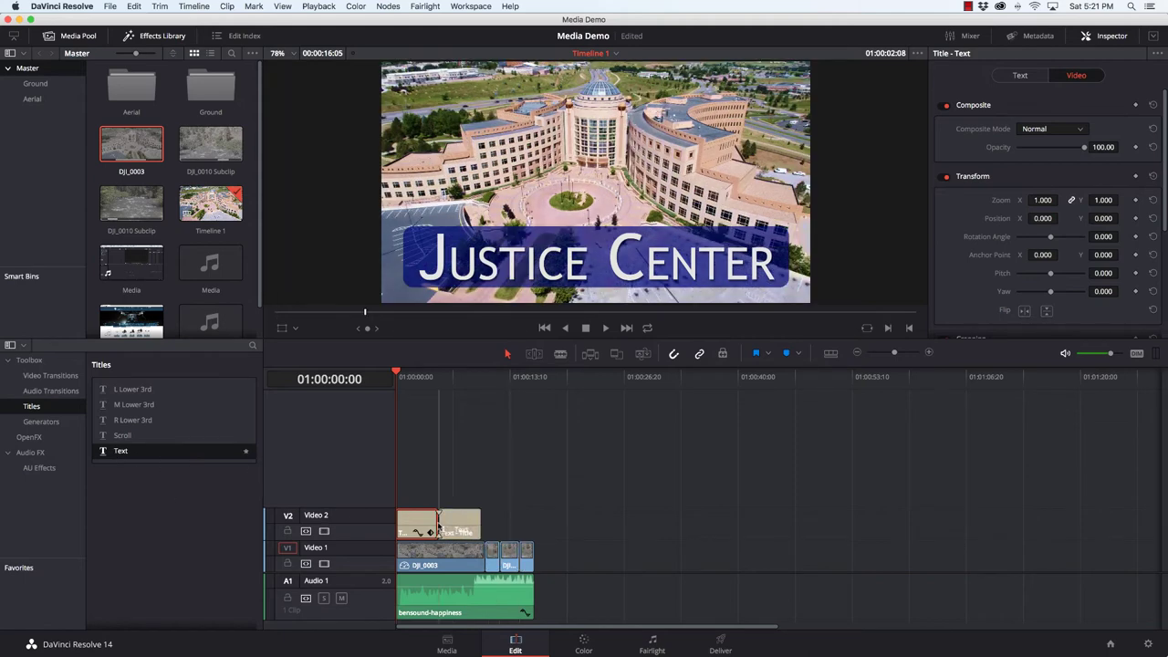
left_click_drag(128, 451, 459, 493)
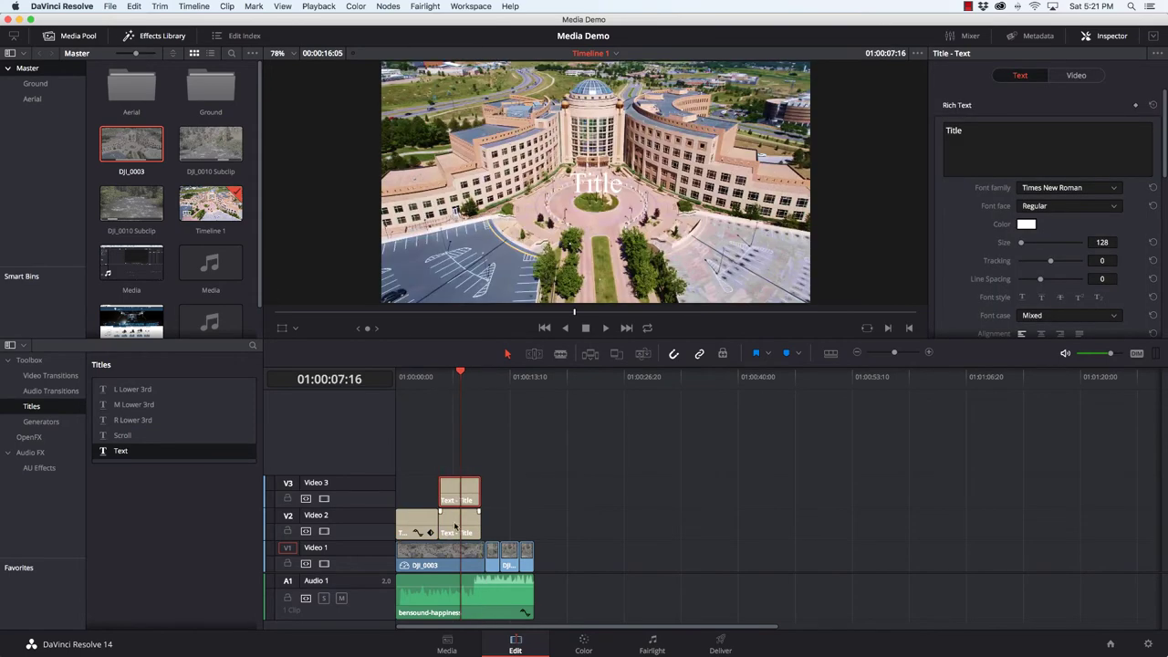
left_click(456, 526)
left_click(988, 129)
left_click_drag(989, 129, 923, 129)
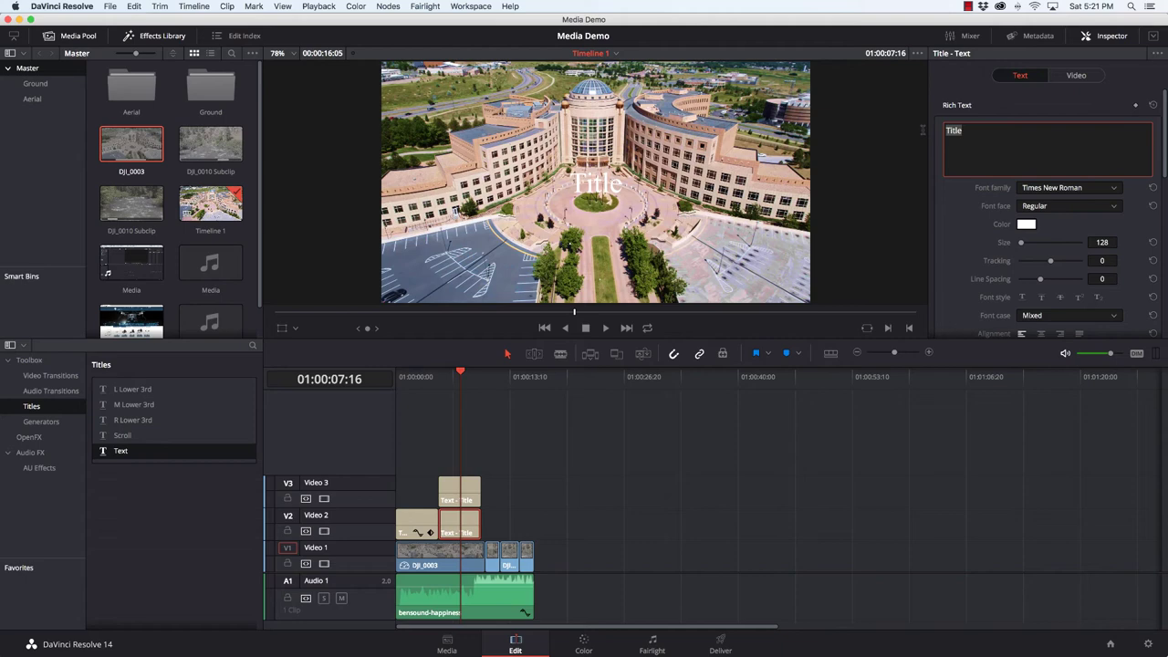
type("Justice")
Set Justice in Verdana and move it down to Position X 1187, Y 108.
left_click(1063, 190)
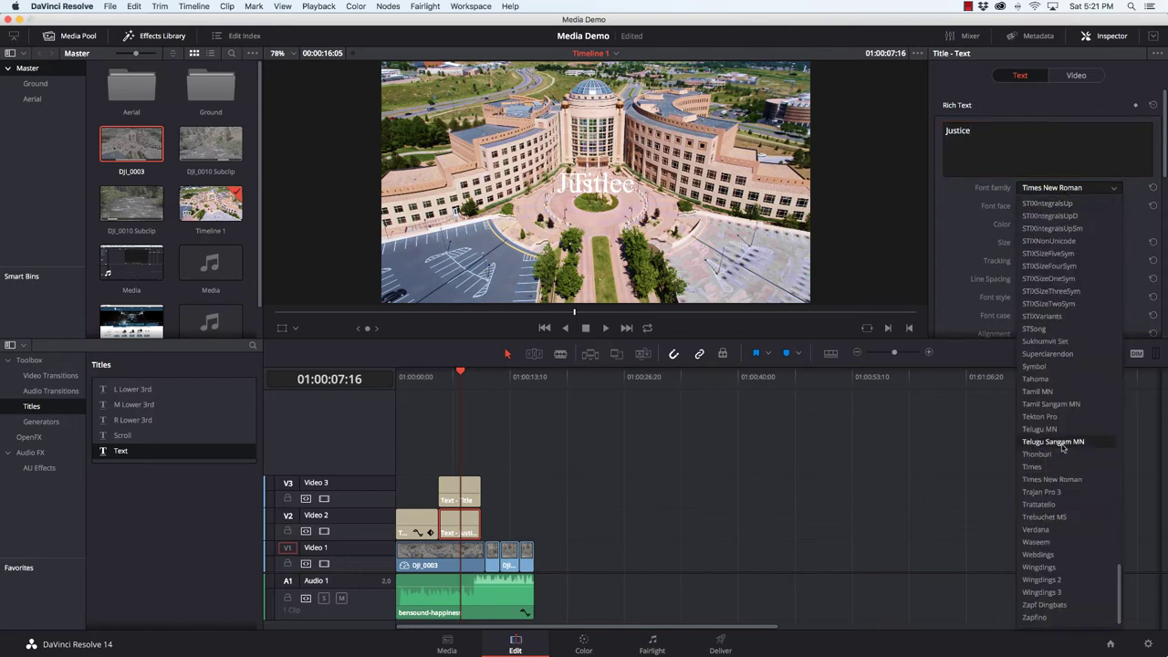
left_click(1058, 530)
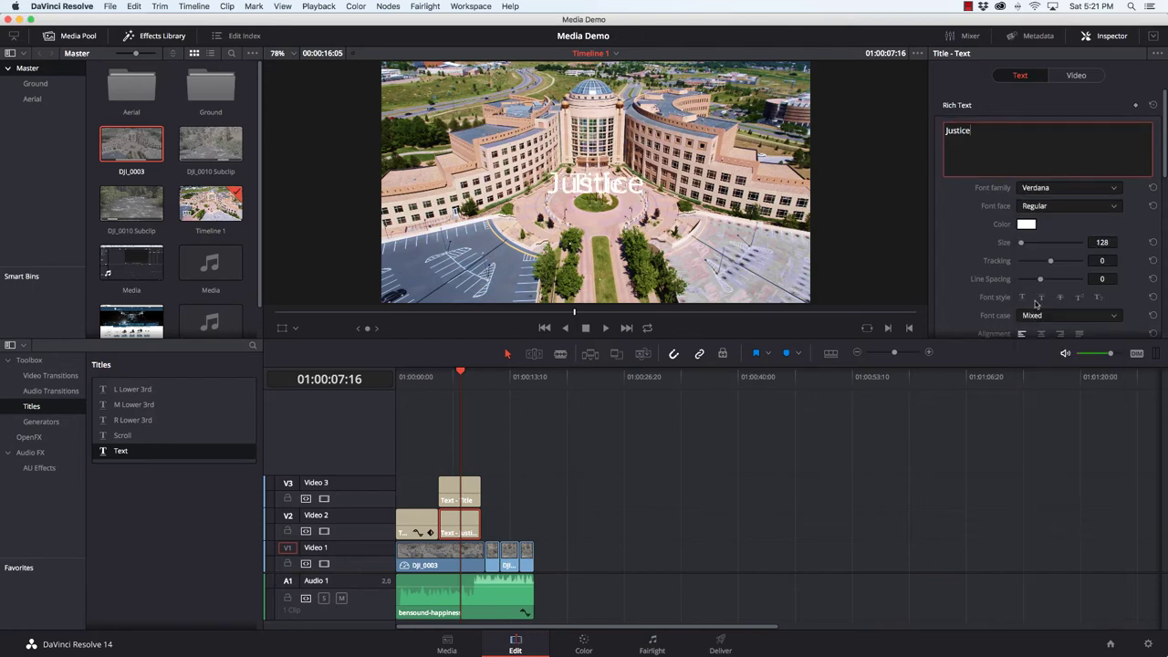
scroll(1078, 267, "down", 2)
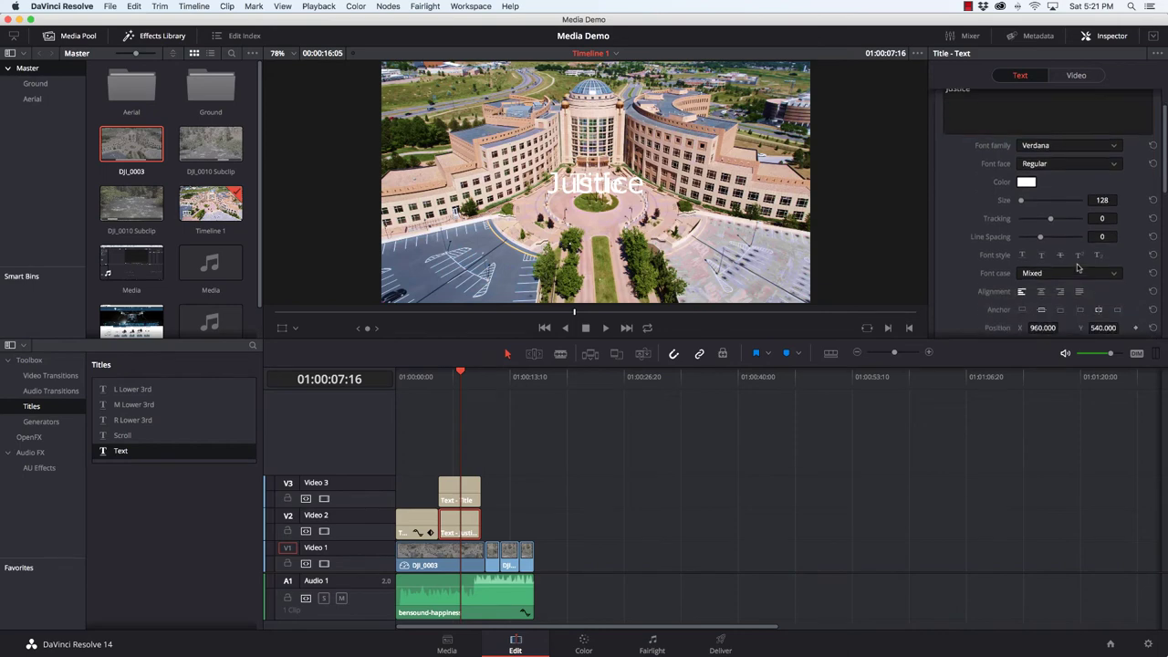
scroll(1077, 268, "down", 2)
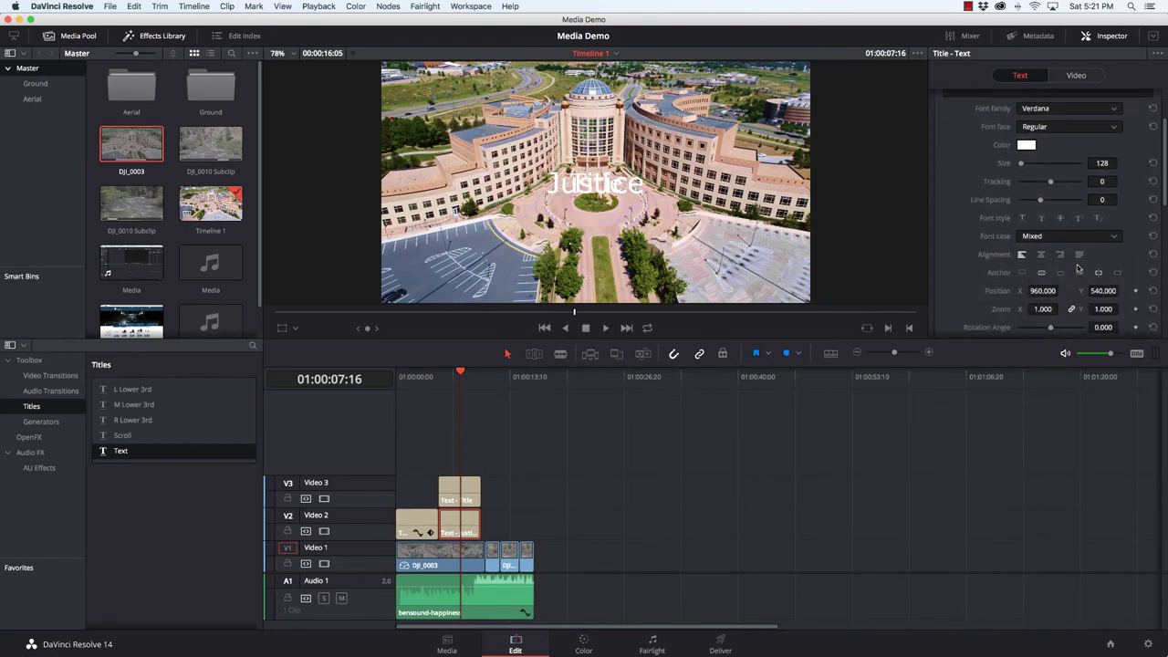
scroll(1078, 268, "down", 4)
double_click(1103, 210)
type("623")
key("Return")
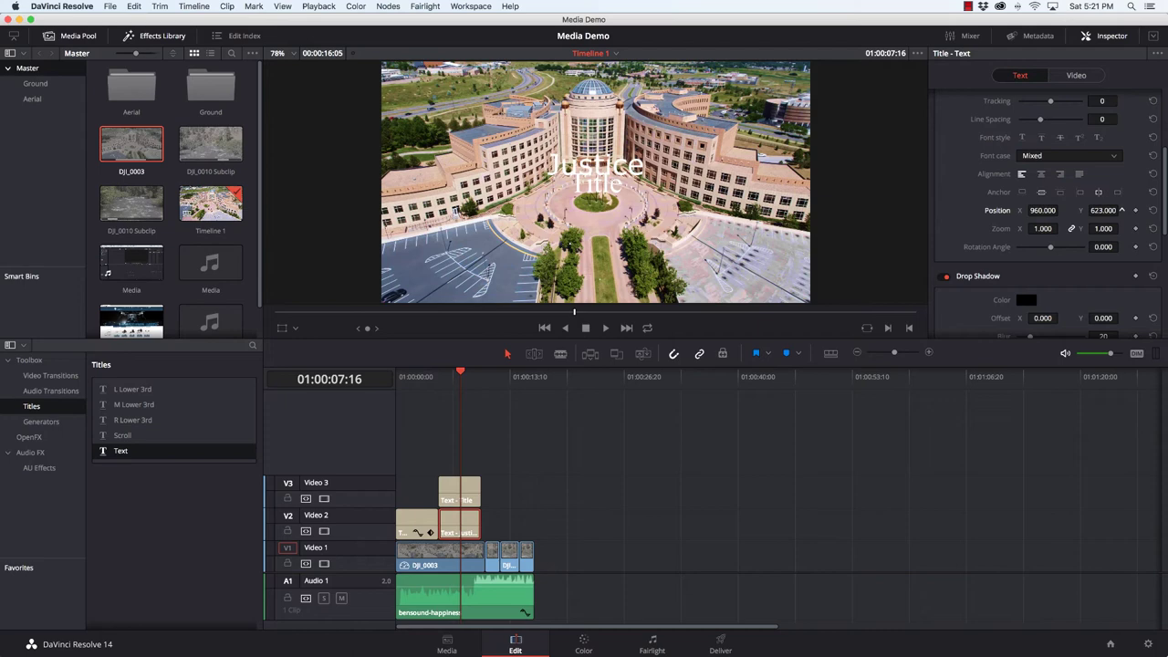
left_click_drag(1122, 209, 1061, 210)
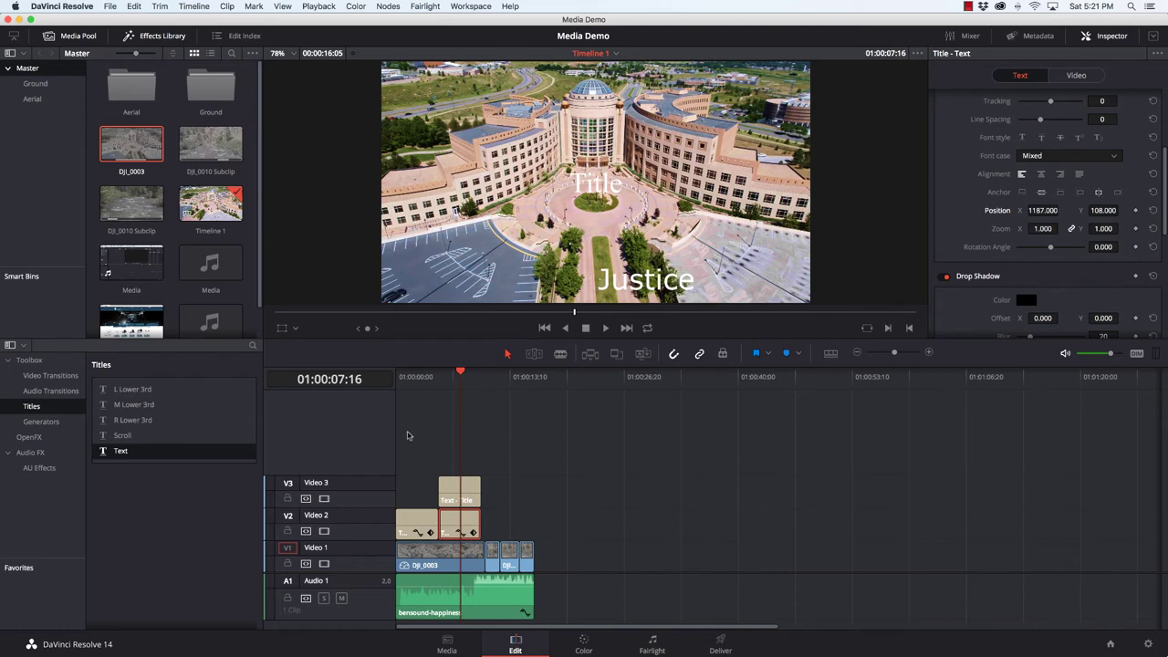
Replace the Video 3 title's text with 'Center' in Verdana.
left_click(460, 491)
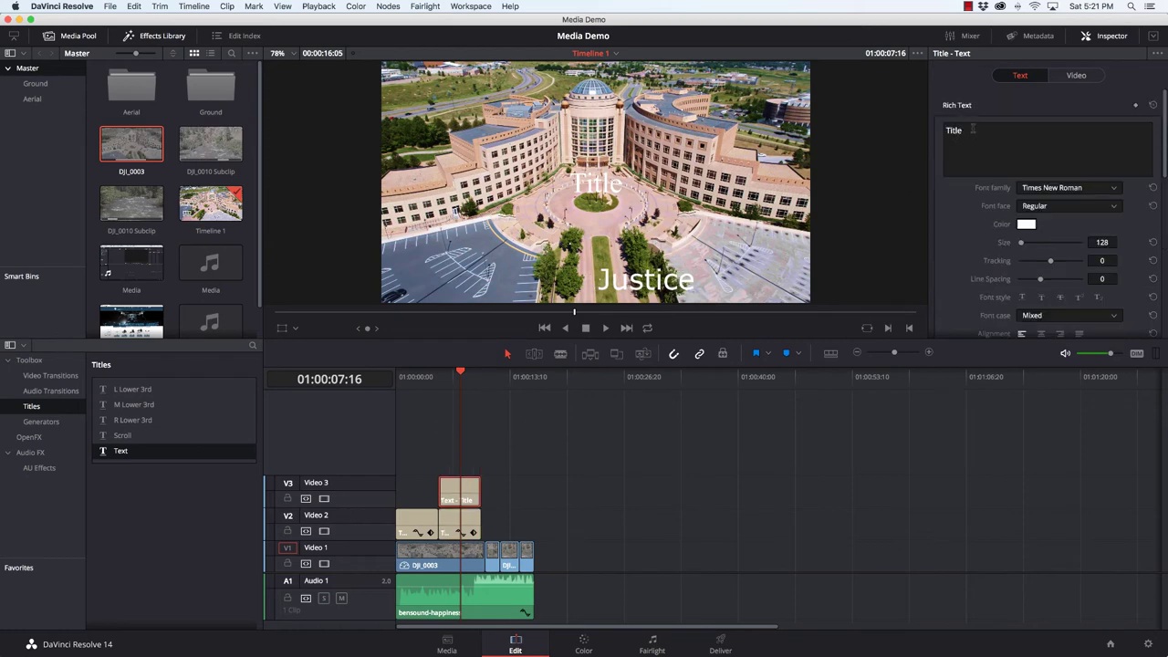
key("super+a")
type("Center")
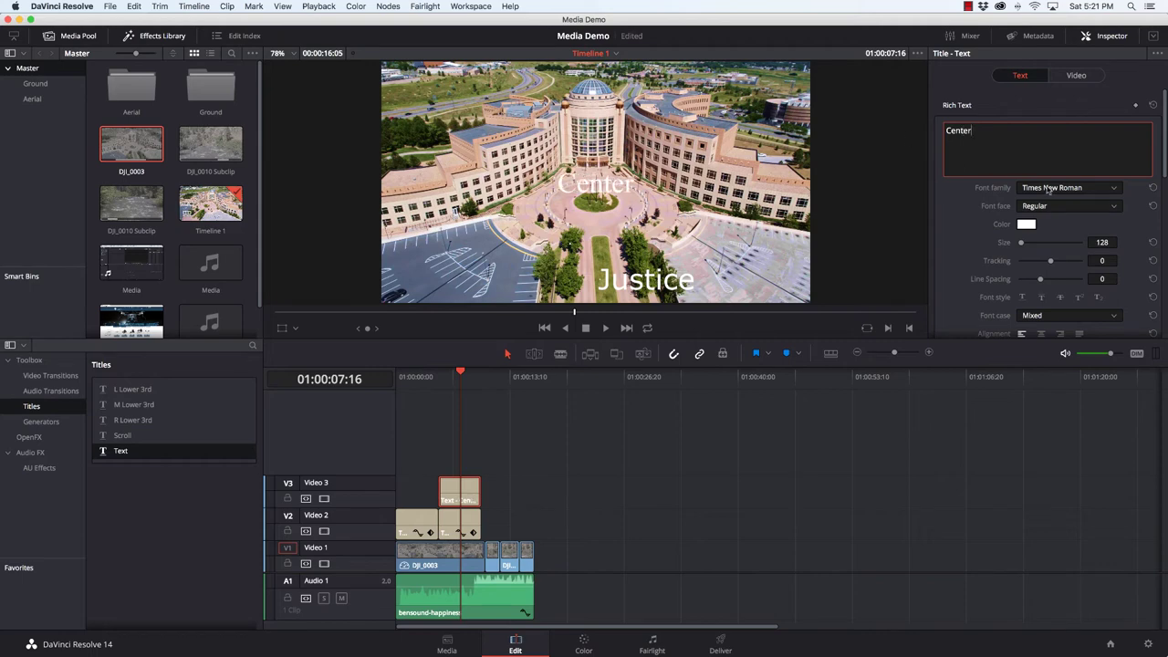
left_click(1096, 189)
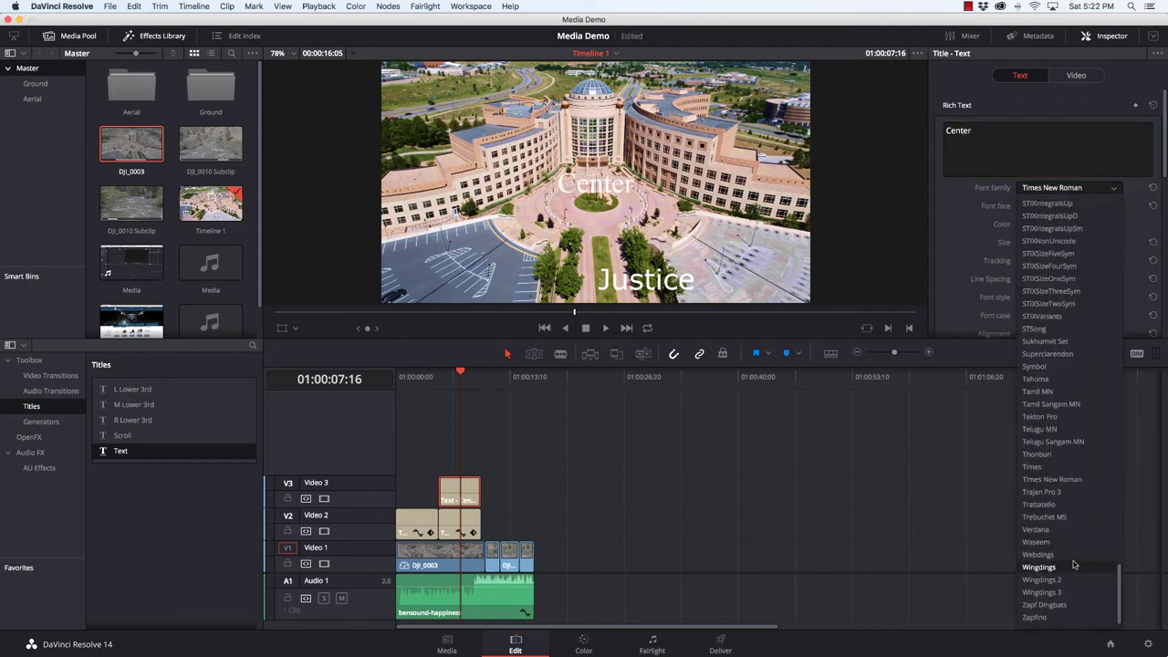
left_click(1073, 530)
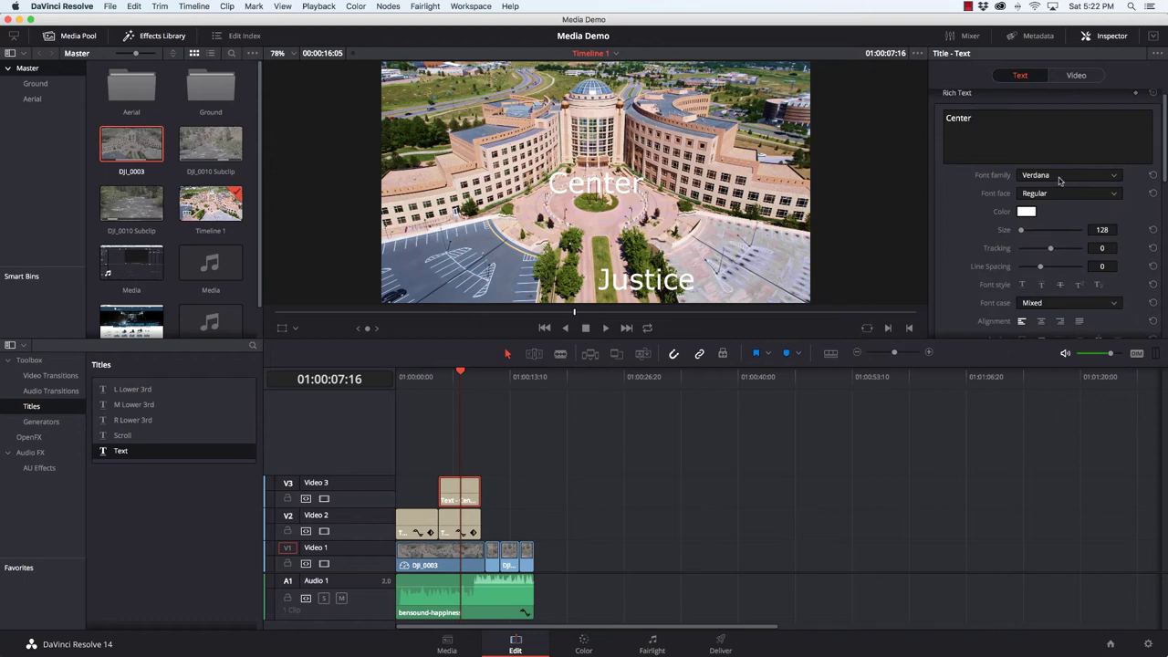
Color Center red and place it at X 1629, Y 108 beside Justice.
left_click(1027, 212)
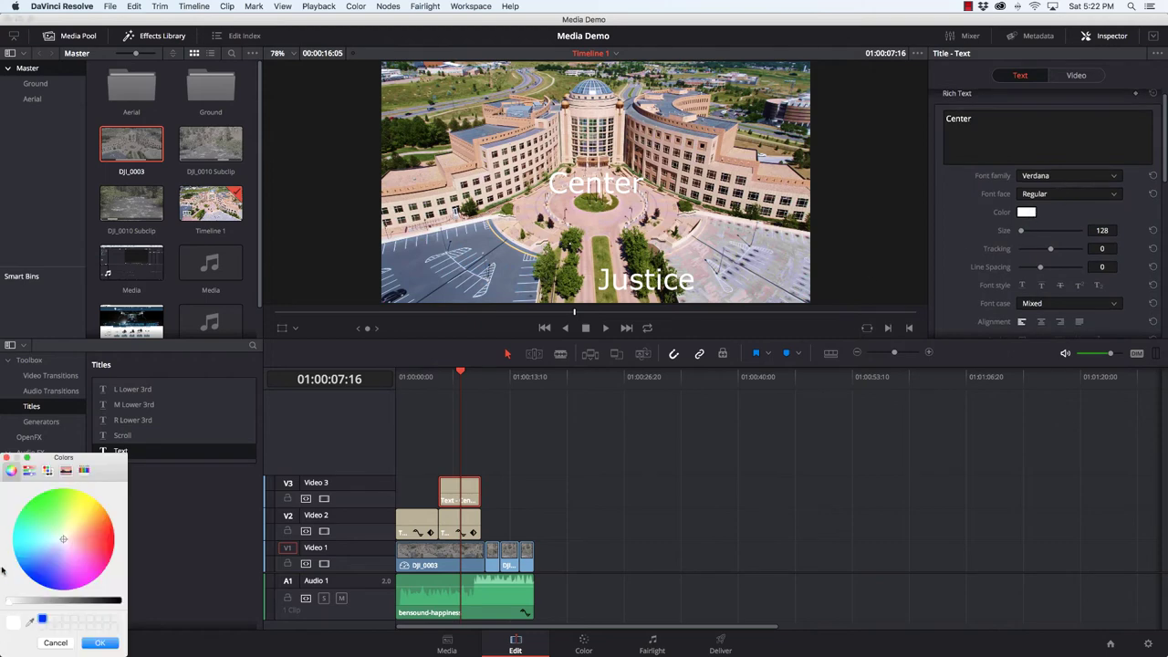
left_click_drag(91, 539, 128, 547)
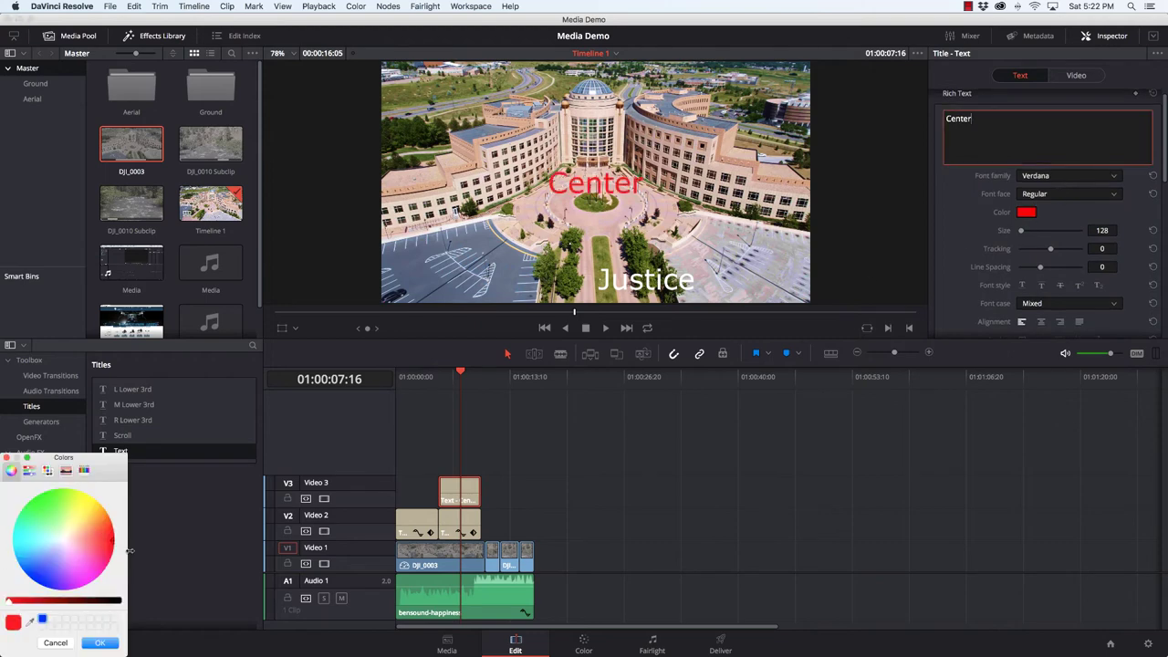
left_click(104, 643)
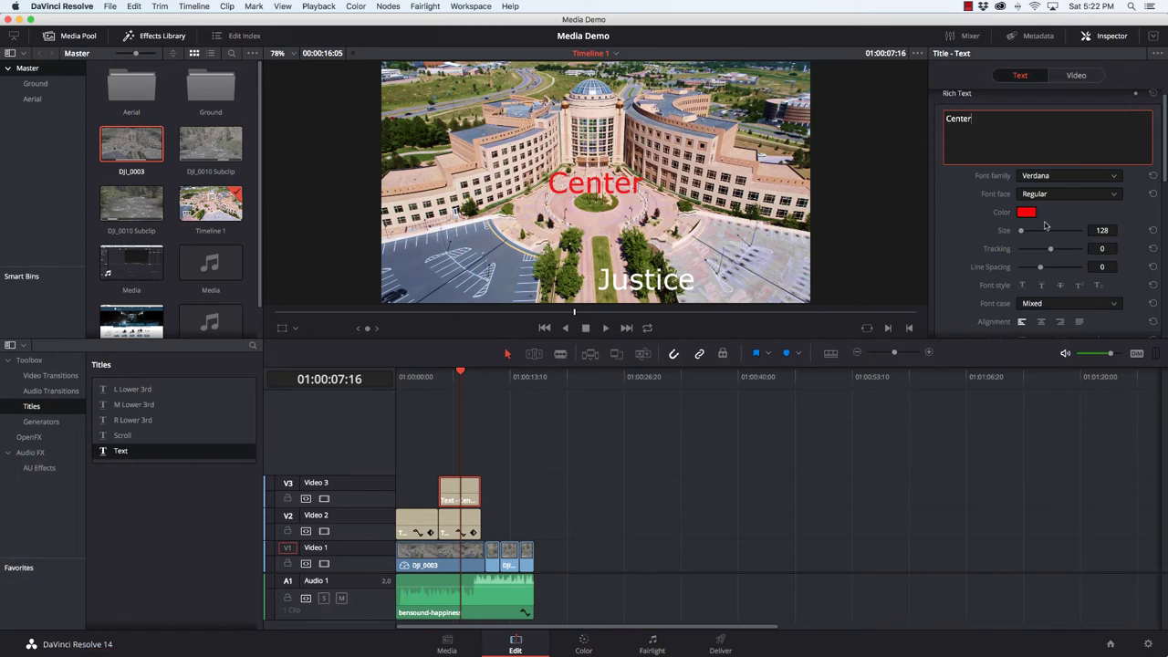
scroll(1032, 260, "down", 5)
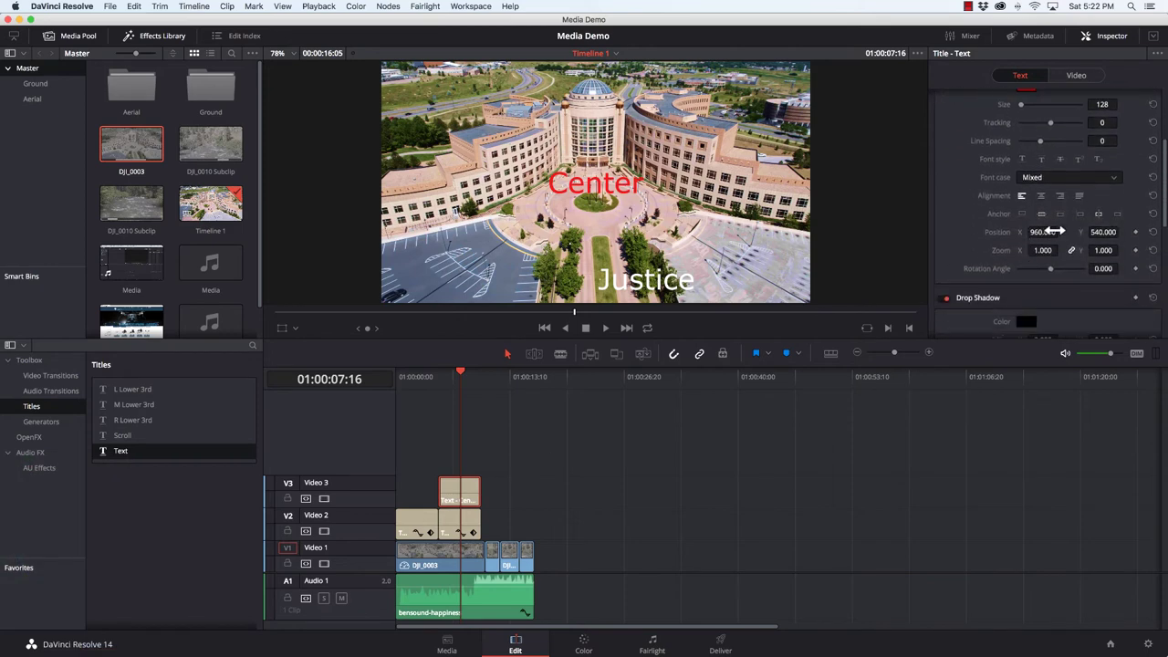
mouse_move(1060, 232)
left_mouse_down()
mouse_move(1122, 232)
mouse_move(1020, 235)
mouse_move(1043, 234)
left_mouse_up()
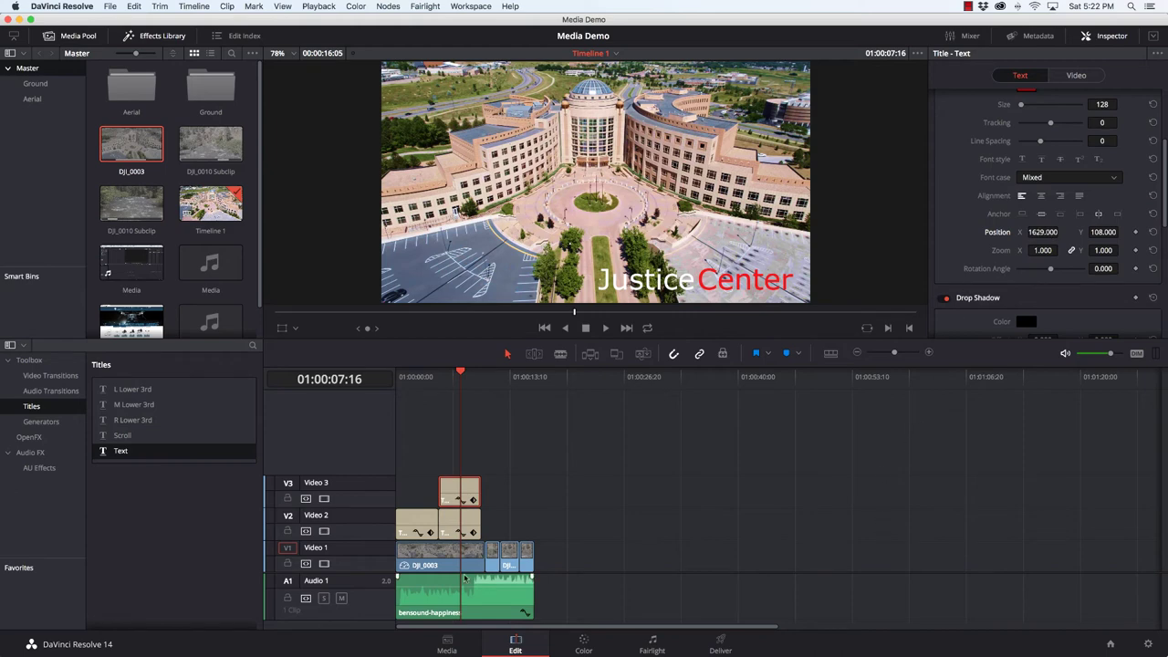
Delete the old Justice Center clip from Video 2, keeping the Video 3 title at full length.
left_click(418, 528)
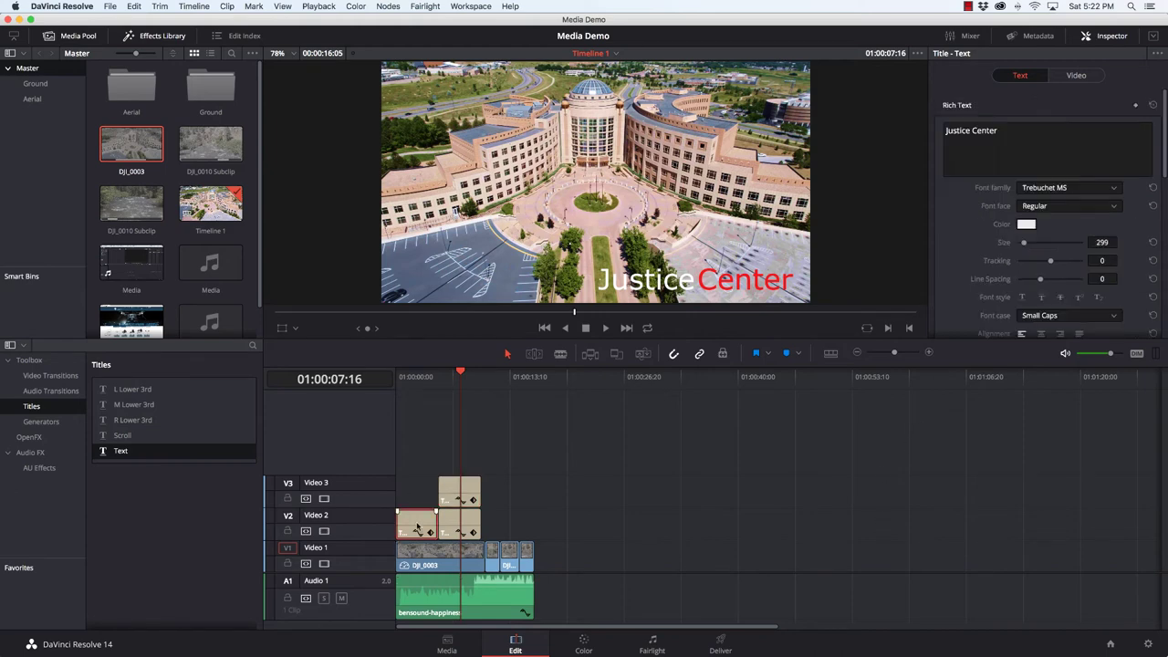
key("Delete")
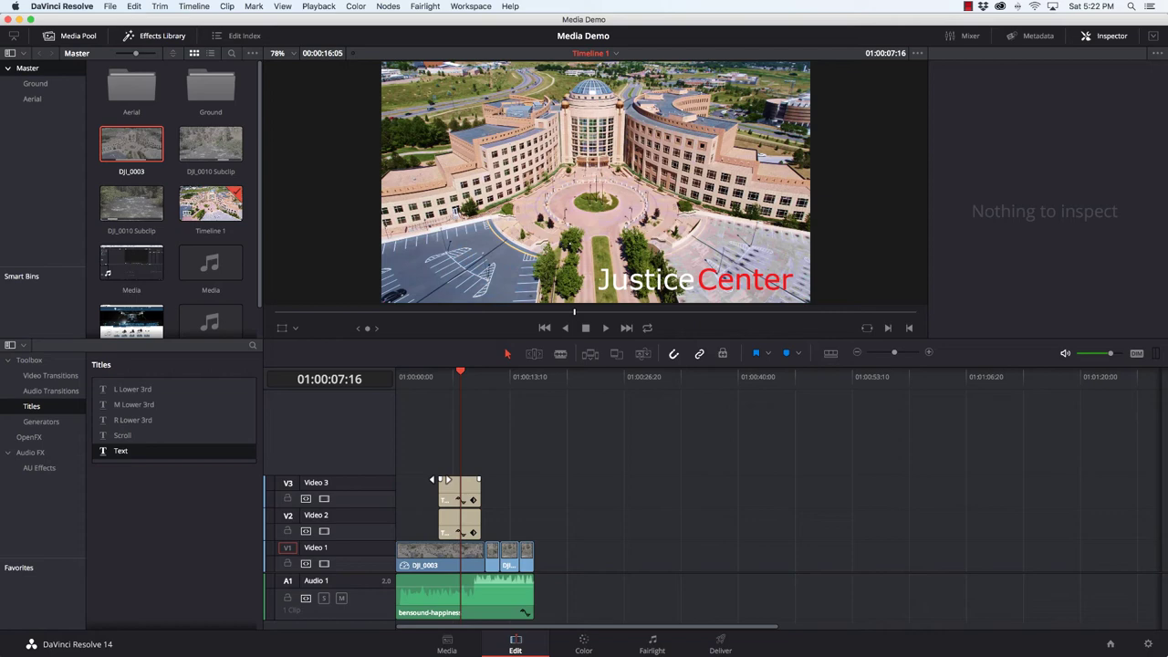
left_click(468, 526)
scroll(464, 511, "up", 2)
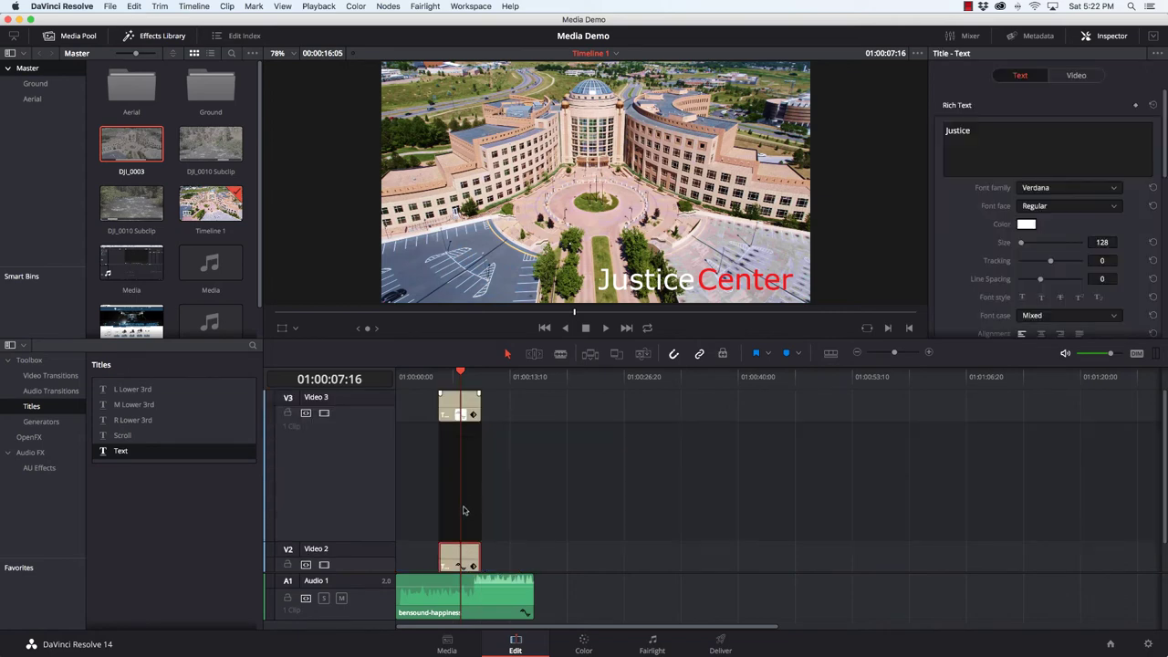
scroll(465, 420, "up", 2)
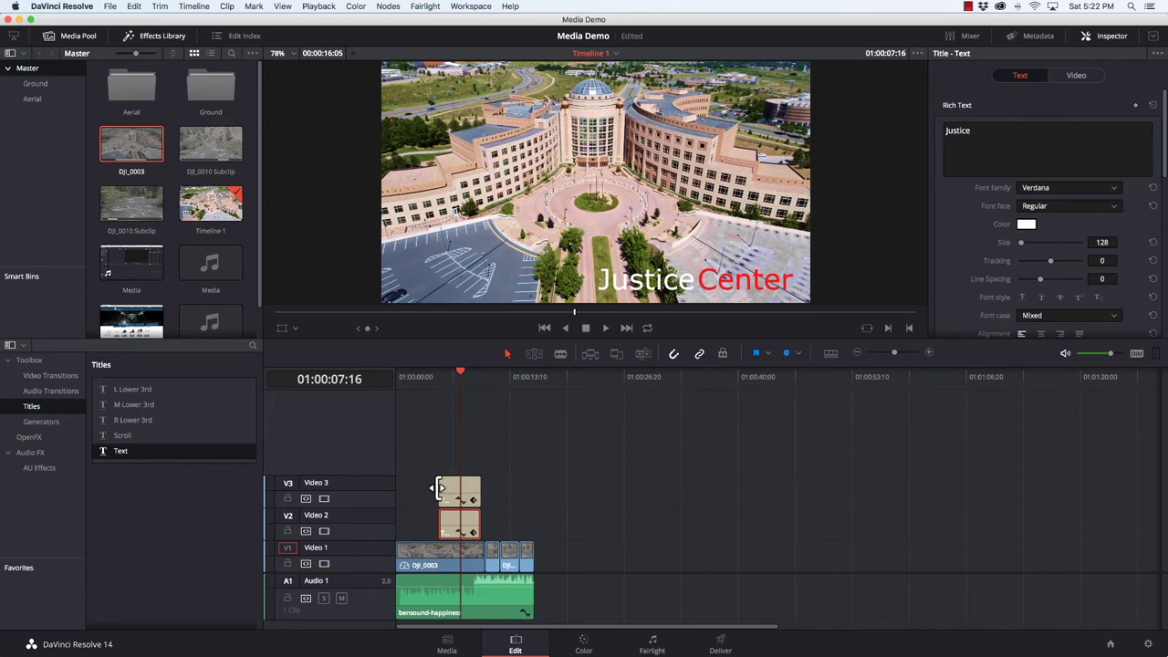
left_click_drag(436, 488, 480, 481)
left_click_drag(480, 511, 480, 511)
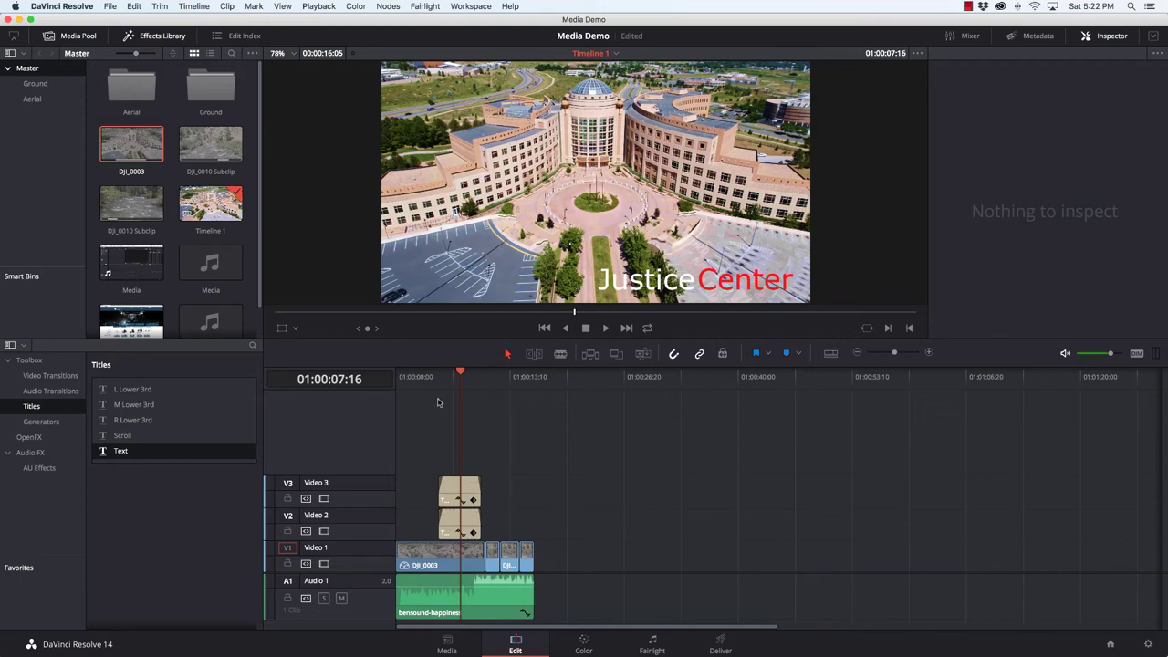
Step frame by frame through the title fade-in, then select both title clips together.
left_click(440, 390)
key("Right")
key("Right")
key("Right")
key("Right")
key("Right")
key("Right")
key("Right")
key("Right")
key("Right")
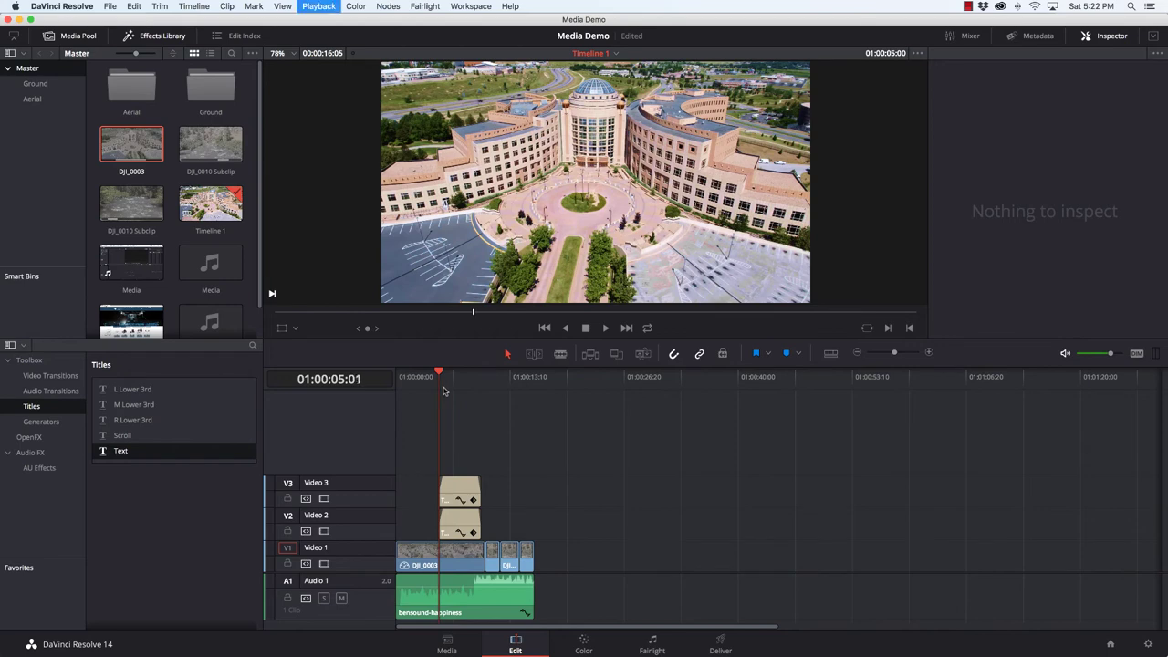
key("Right")
key("Right")
key("Right")
key("Right")
key("Right")
key("Right")
key("Right")
key("Right")
key("Right")
key("Right")
key("Right")
key("Right")
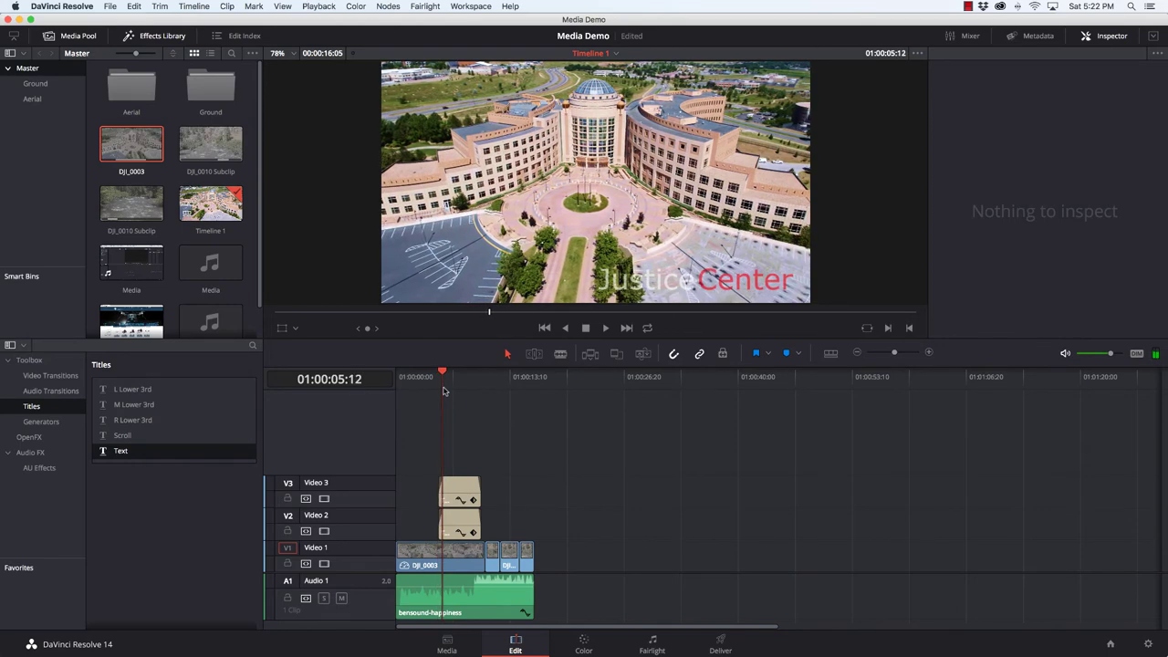
key("Right")
key("Right")
key("Right")
key("Right")
key("Right")
key("Right")
key("Right")
key("Right")
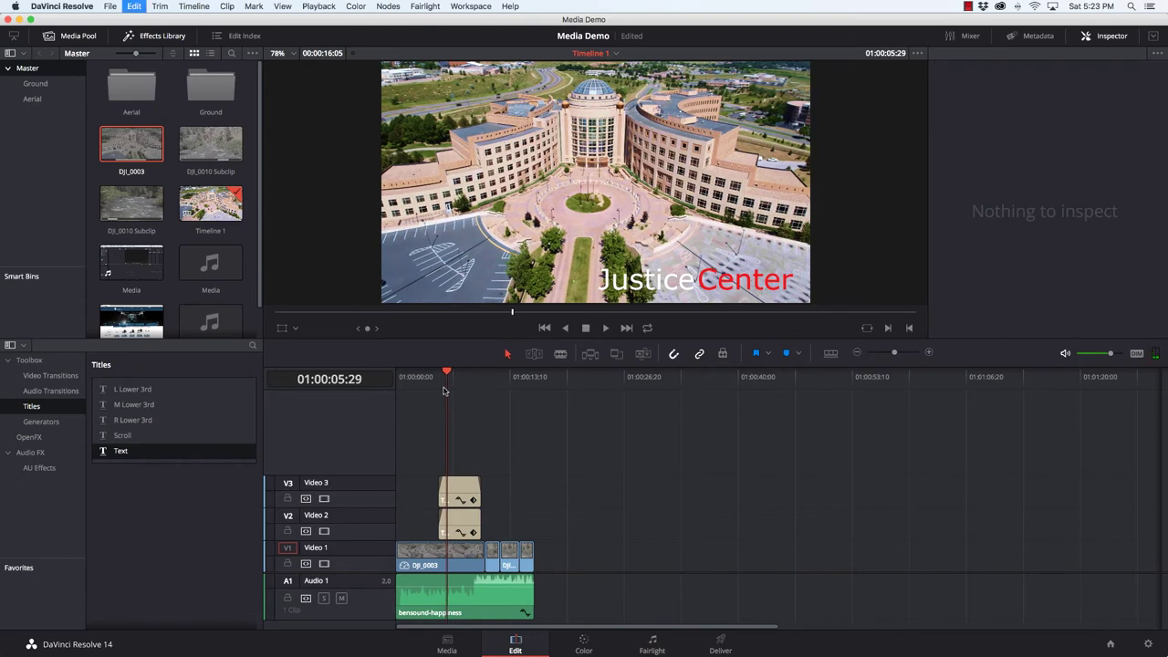
left_click_drag(463, 458, 470, 522)
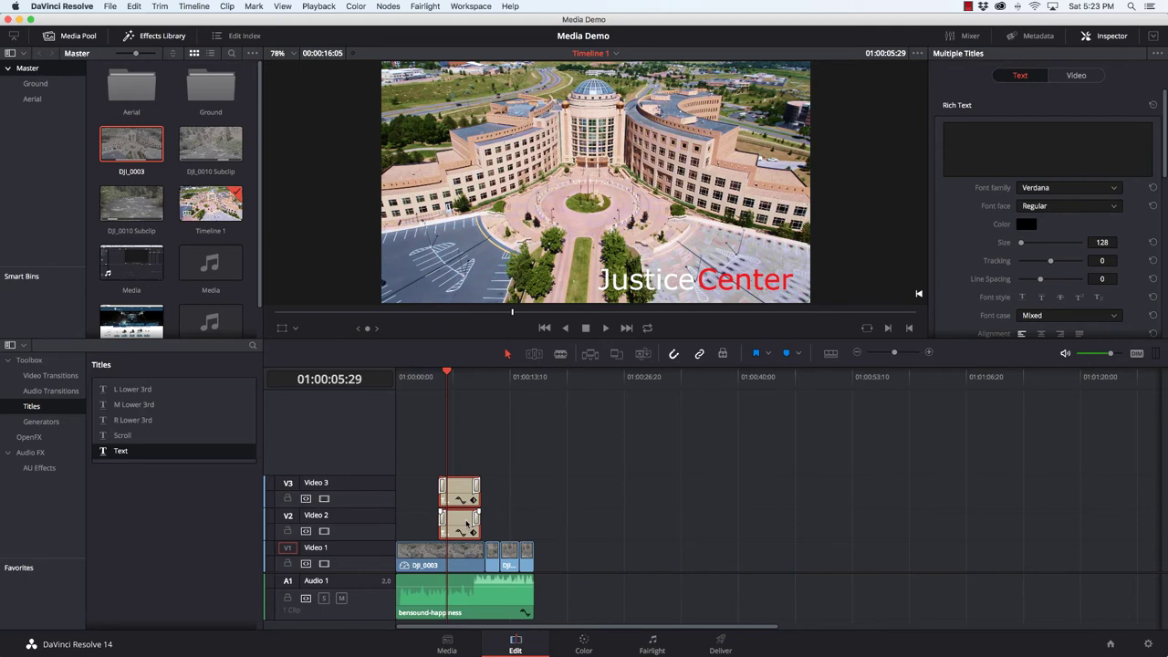
Play the fade-in and park the playhead at 01:00:07:18 showing Justice Center over the aerial.
key("XF86AudioLowerVolume")
key("XF86AudioLowerVolume")
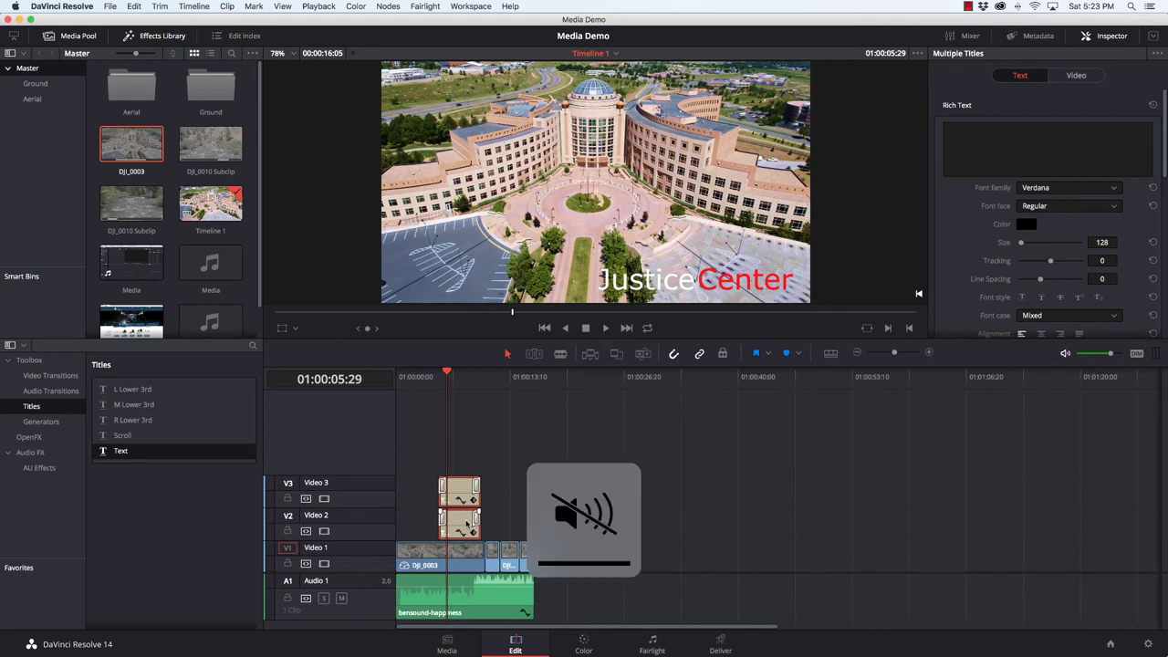
left_click(433, 384)
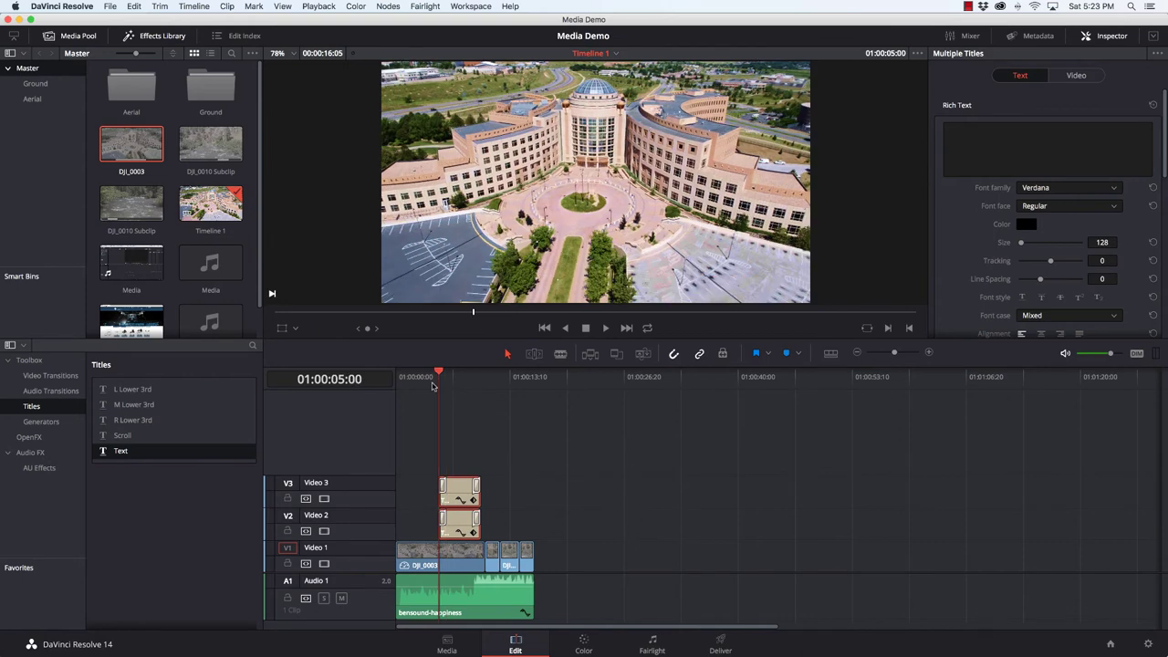
left_click(427, 385)
key("space")
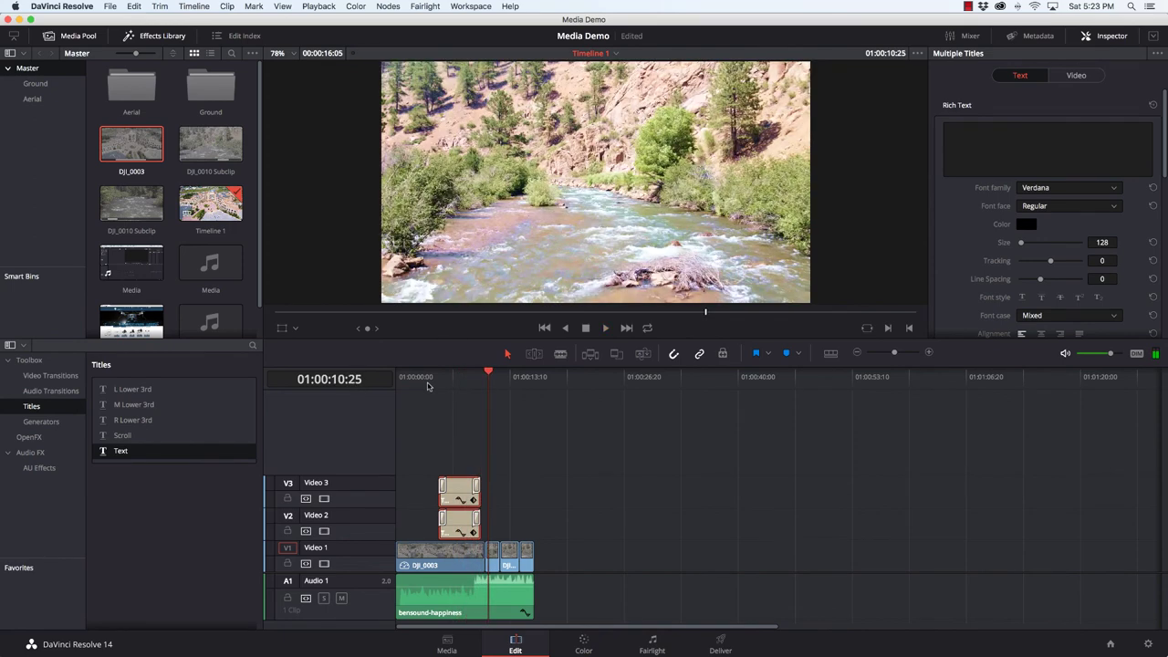
left_click_drag(489, 382, 461, 381)
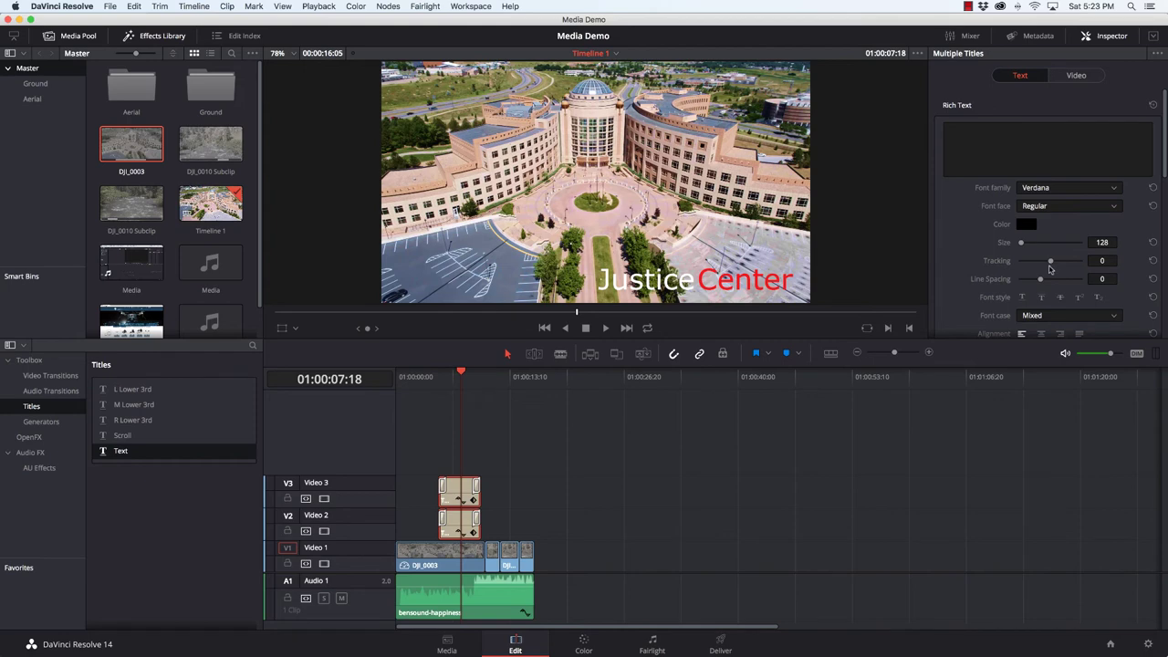
Change both titles' Background color in the Inspector from black to white.
scroll(1049, 270, "down", 5)
scroll(1048, 270, "down", 12)
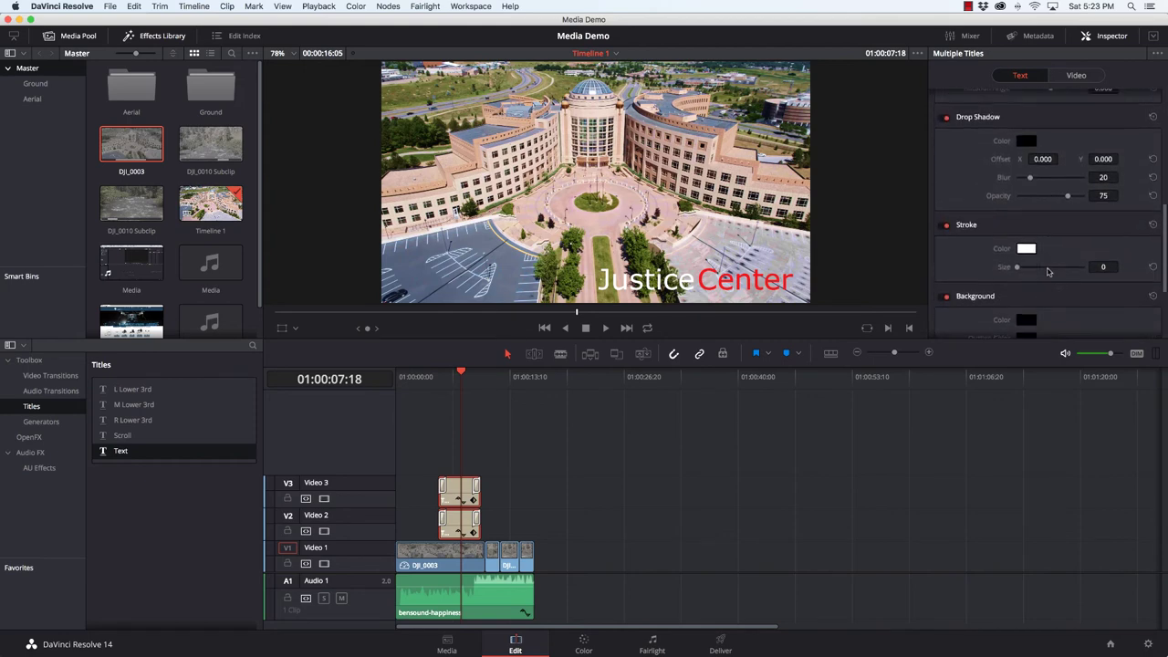
scroll(1048, 272, "down", 3)
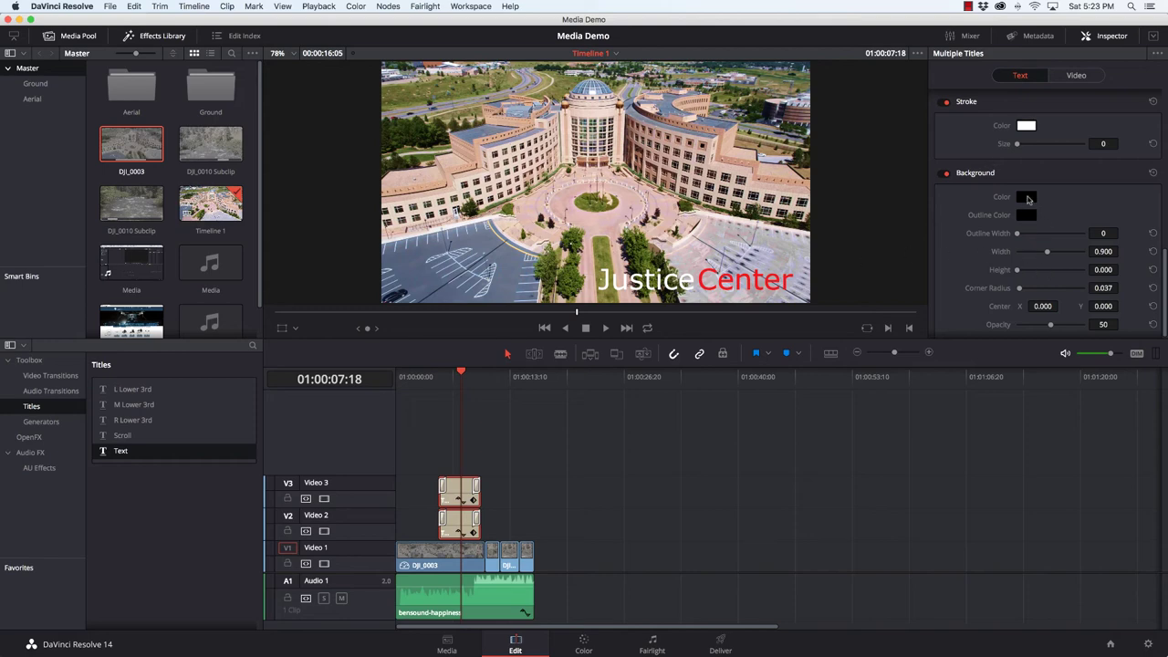
left_click(1028, 199)
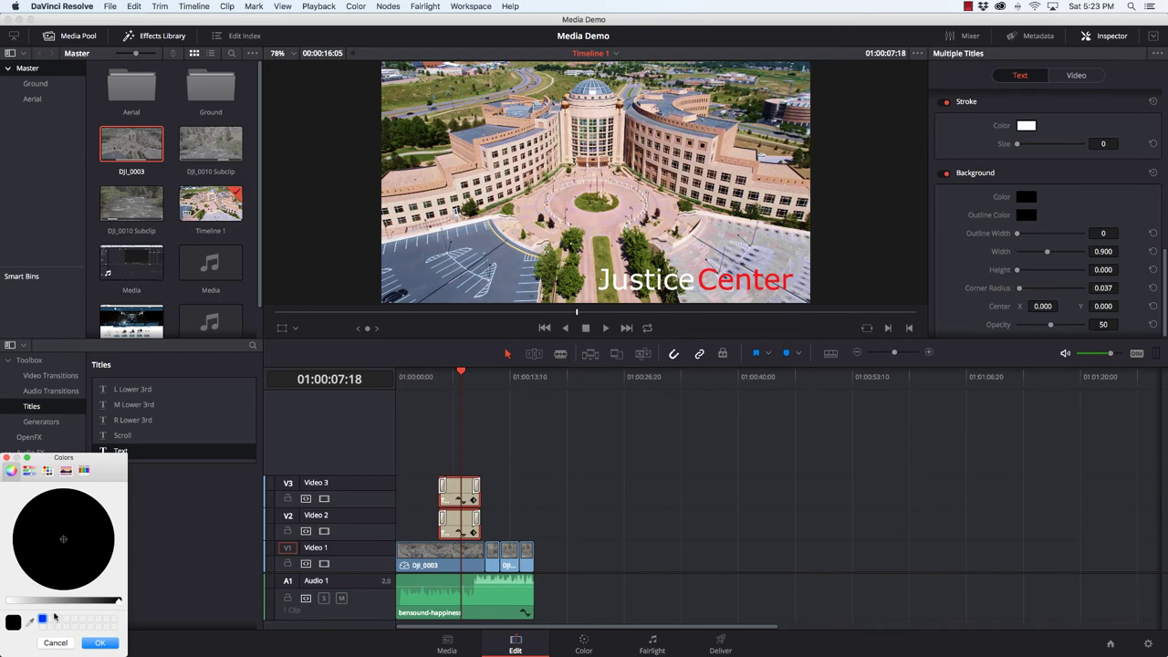
left_click_drag(54, 600, 5, 601)
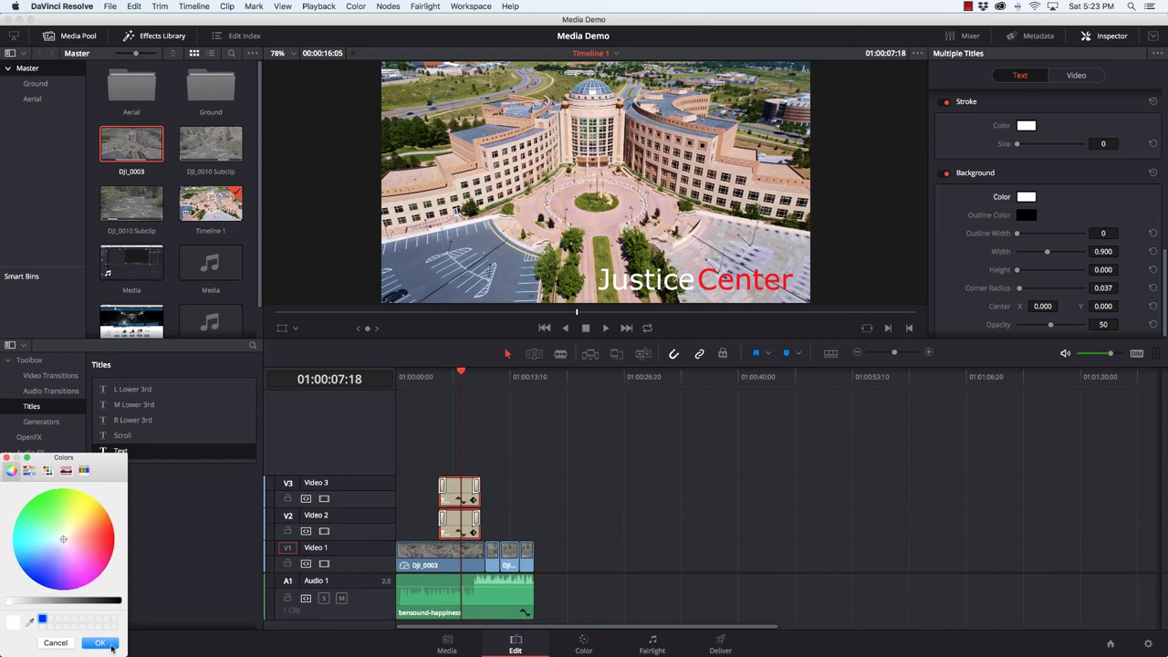
left_click(100, 643)
Shape the white background into an underline bar: width 0.287, height 0.010, Y -68.
left_click_drag(1047, 252, 1024, 272)
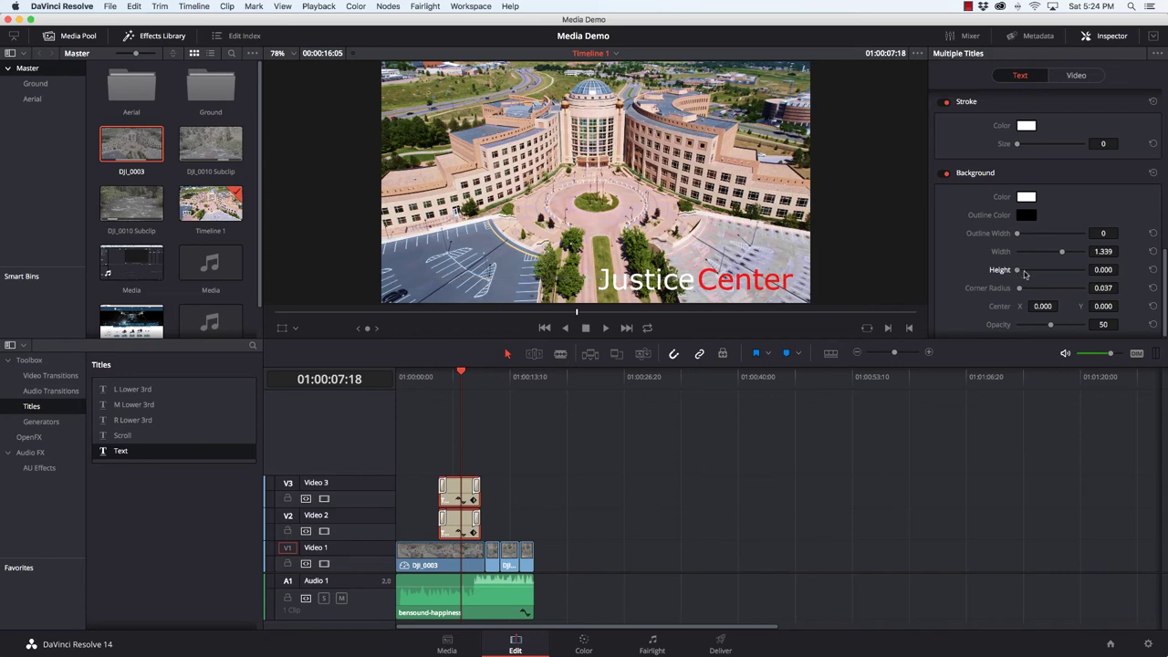
scroll(1107, 274, "up", 1)
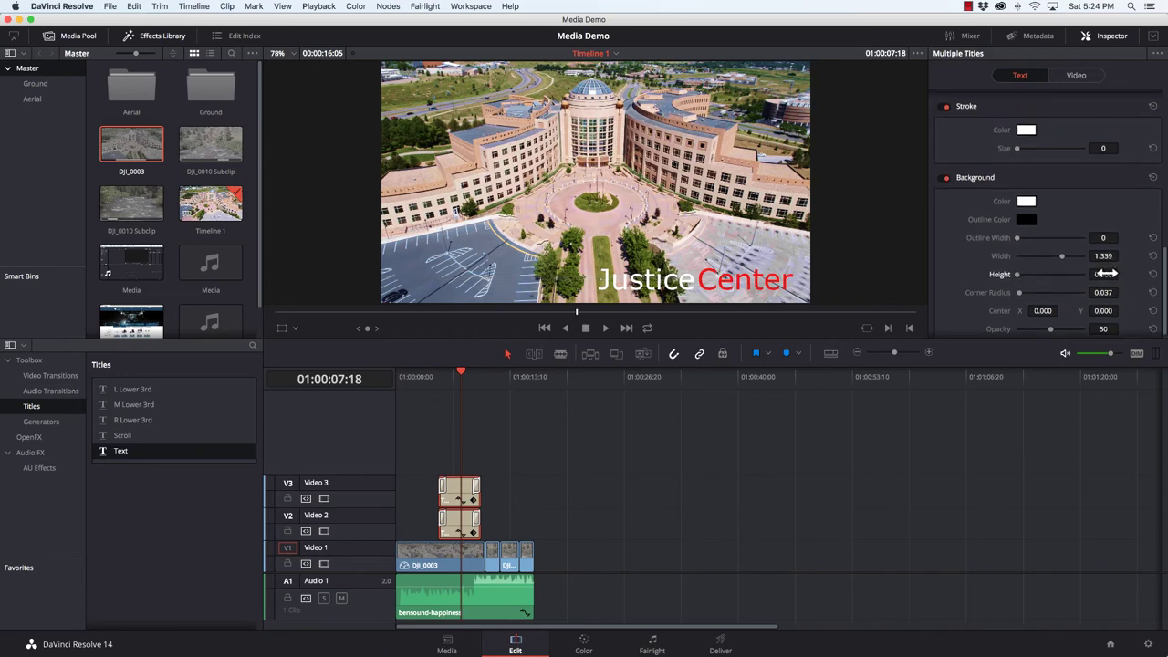
left_click_drag(1109, 274, 1056, 274)
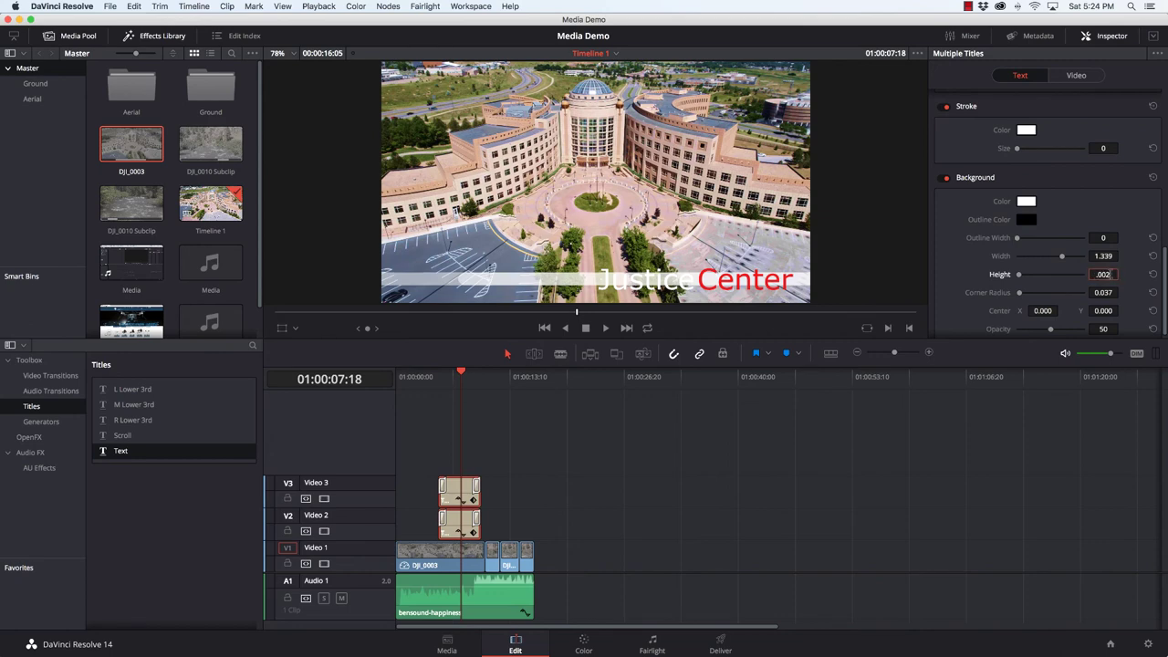
key("Return")
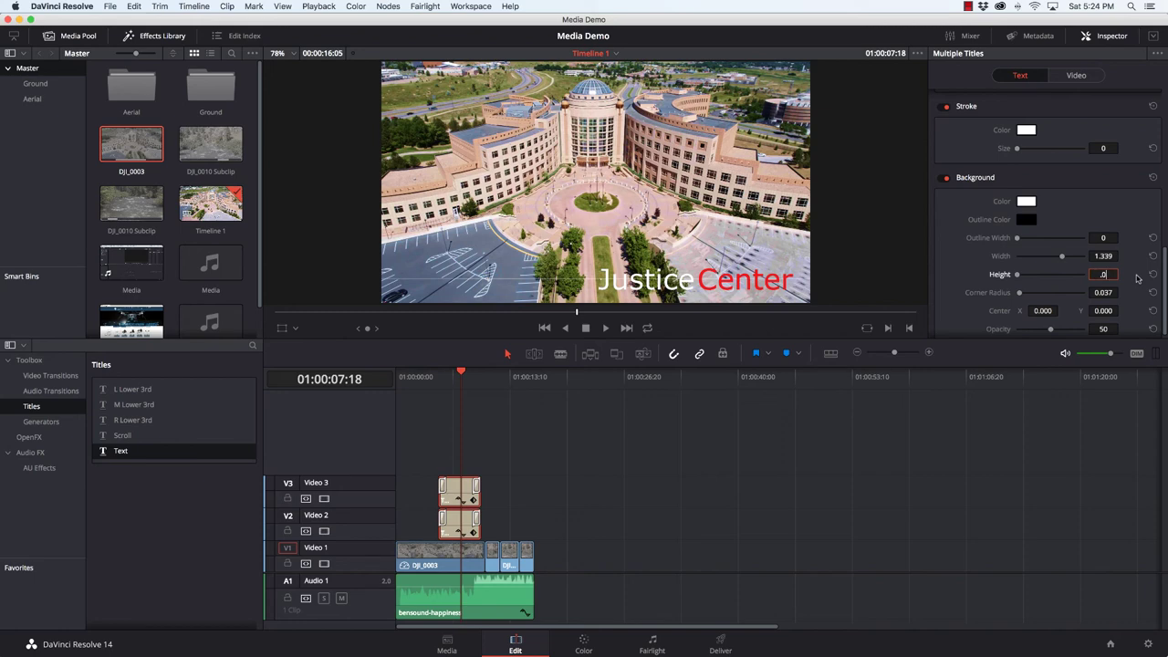
key("Return")
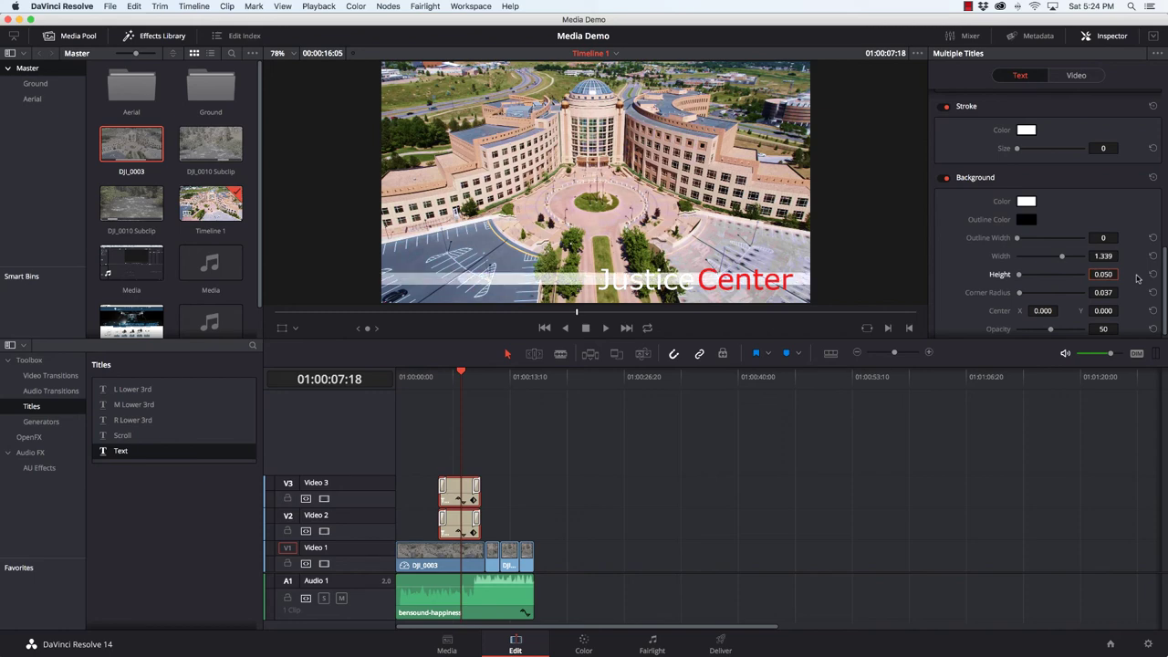
left_click_drag(1106, 274, 1048, 256)
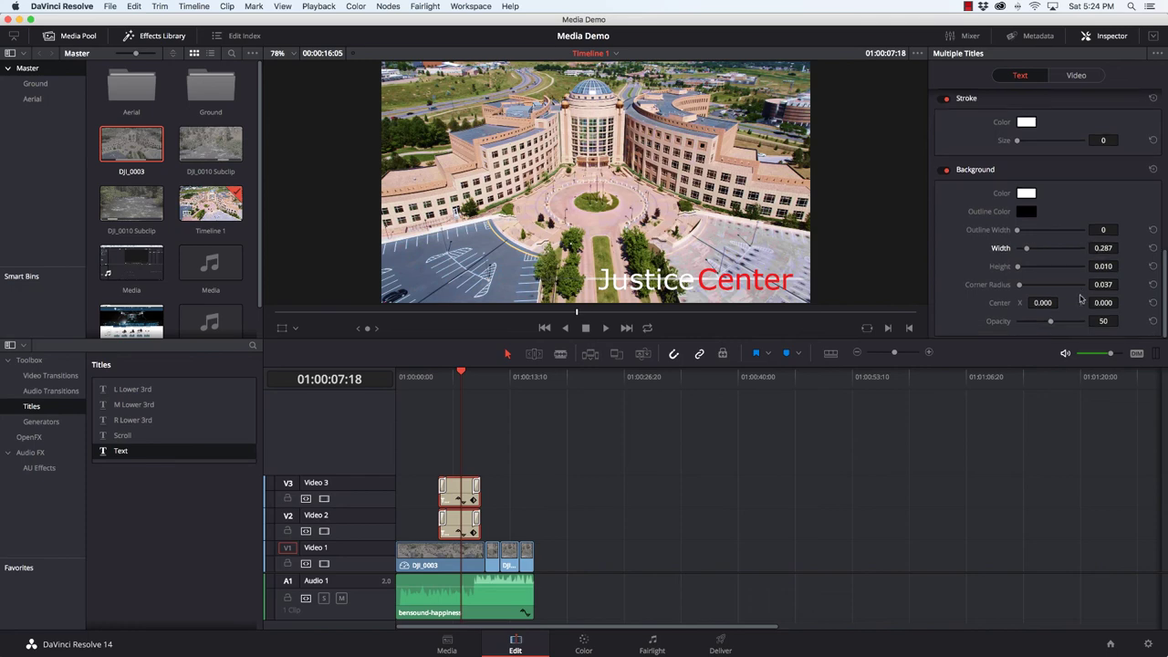
scroll(1083, 301, "down", 1)
mouse_move(1099, 304)
left_mouse_down()
mouse_move(1122, 303)
mouse_move(1104, 303)
left_mouse_up()
Select the Center title and trim its underline bar width from 0.287 to 0.225.
left_click(530, 503)
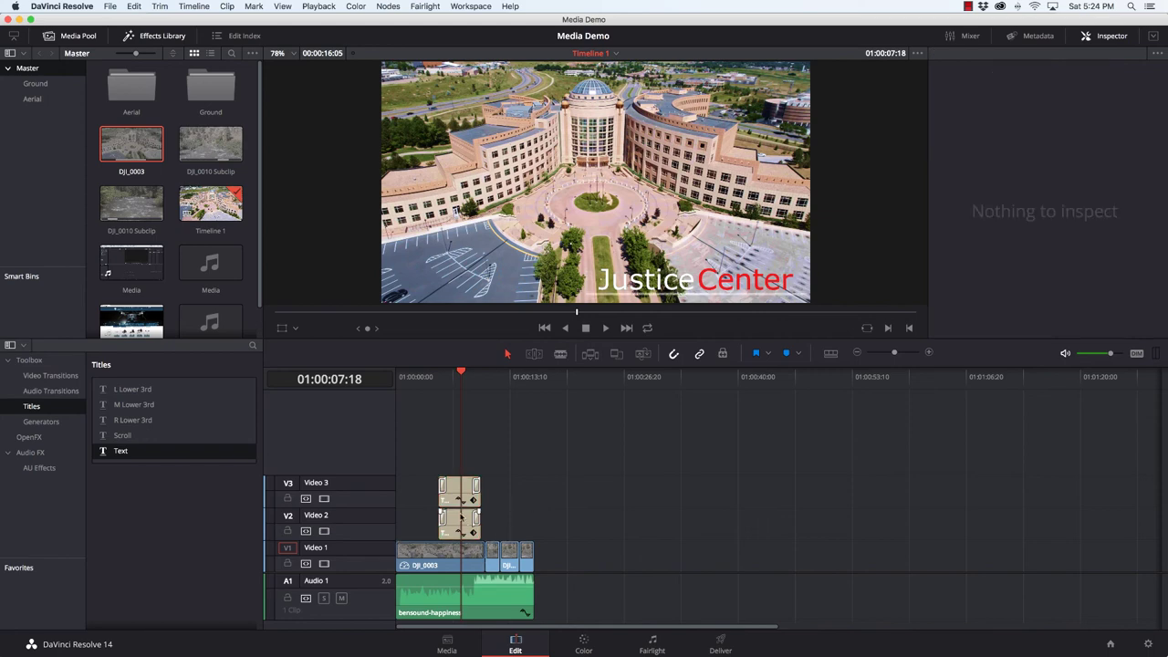
left_click(459, 489)
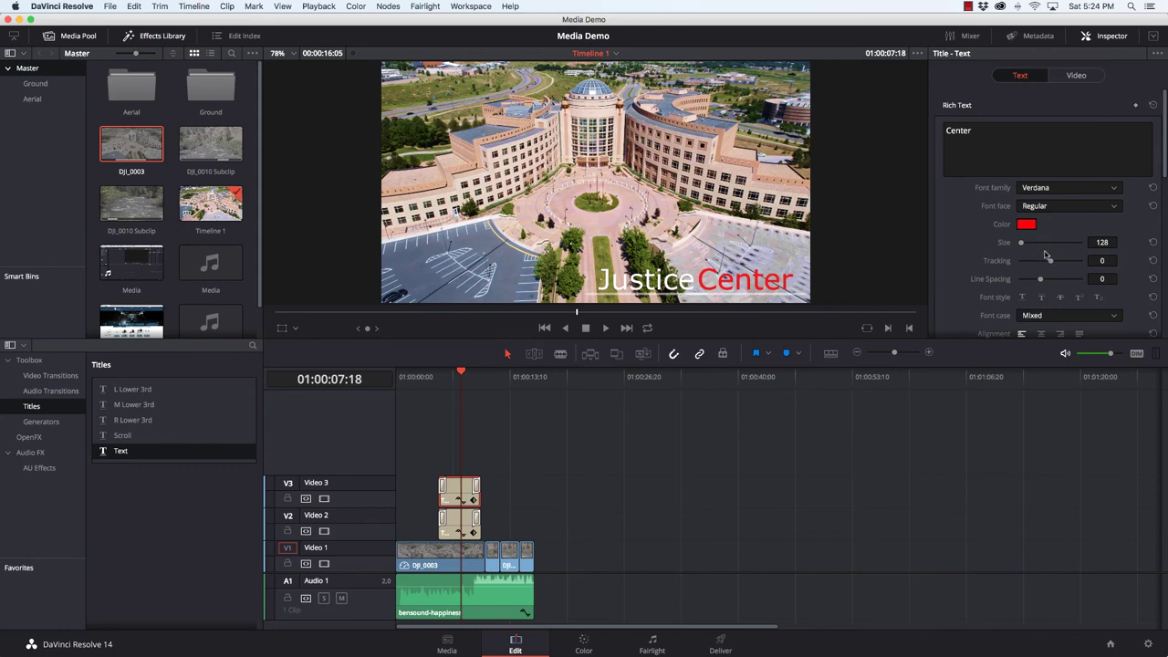
scroll(1063, 269, "down", 1)
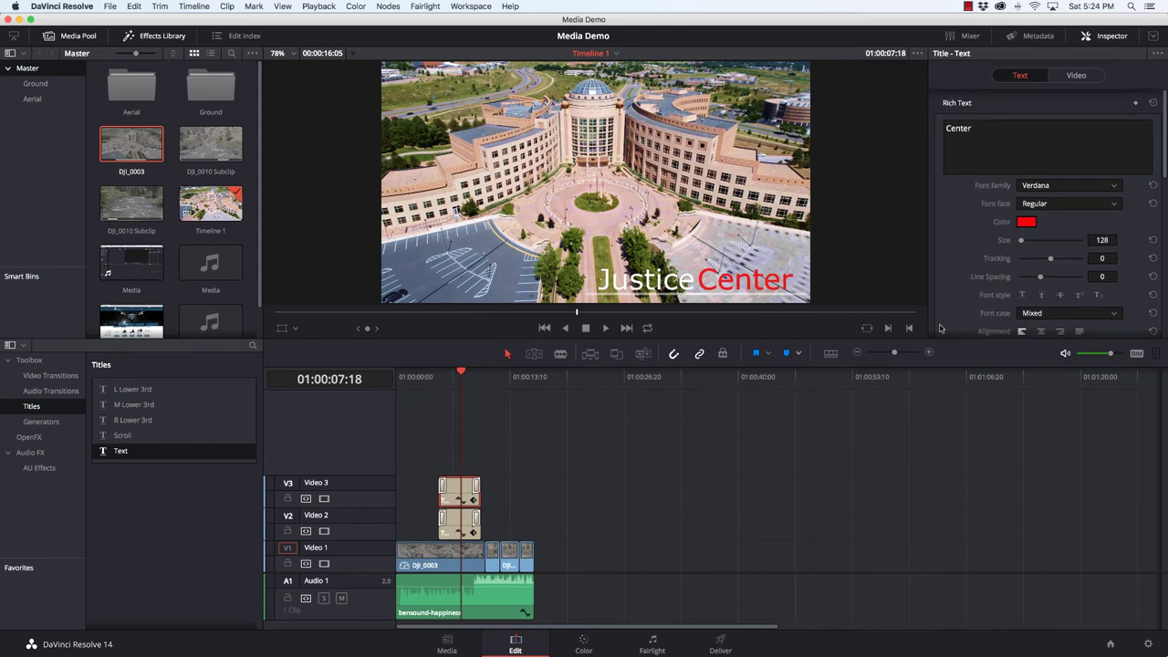
scroll(1028, 286, "down", 3)
scroll(1027, 285, "up", 2)
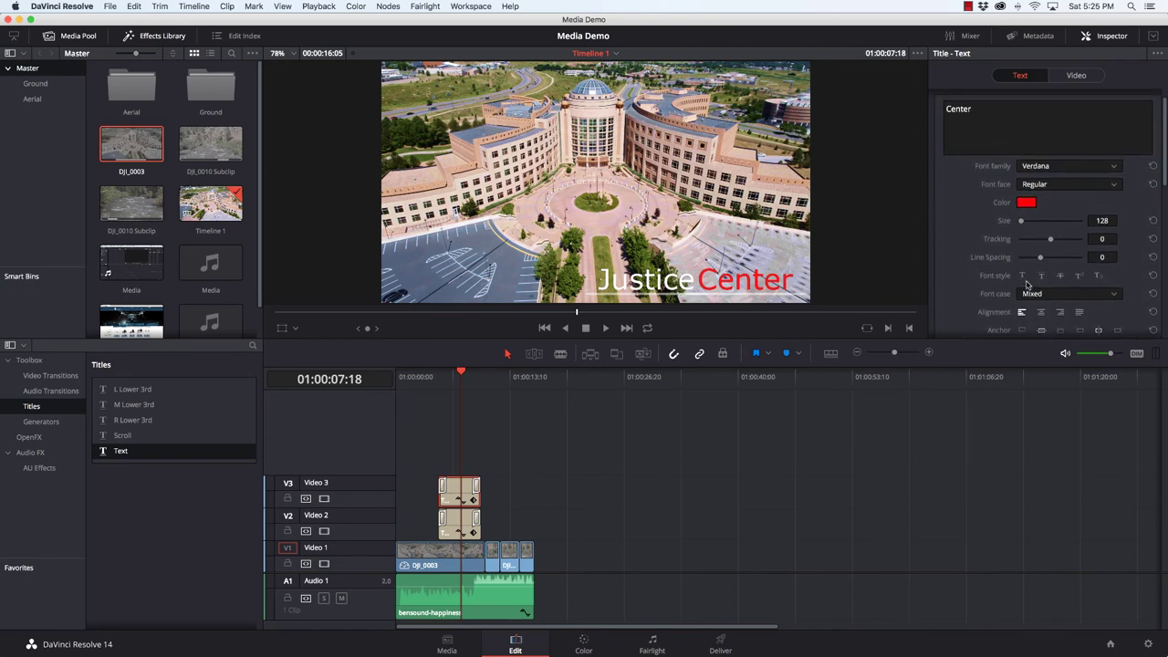
scroll(1028, 284, "down", 10)
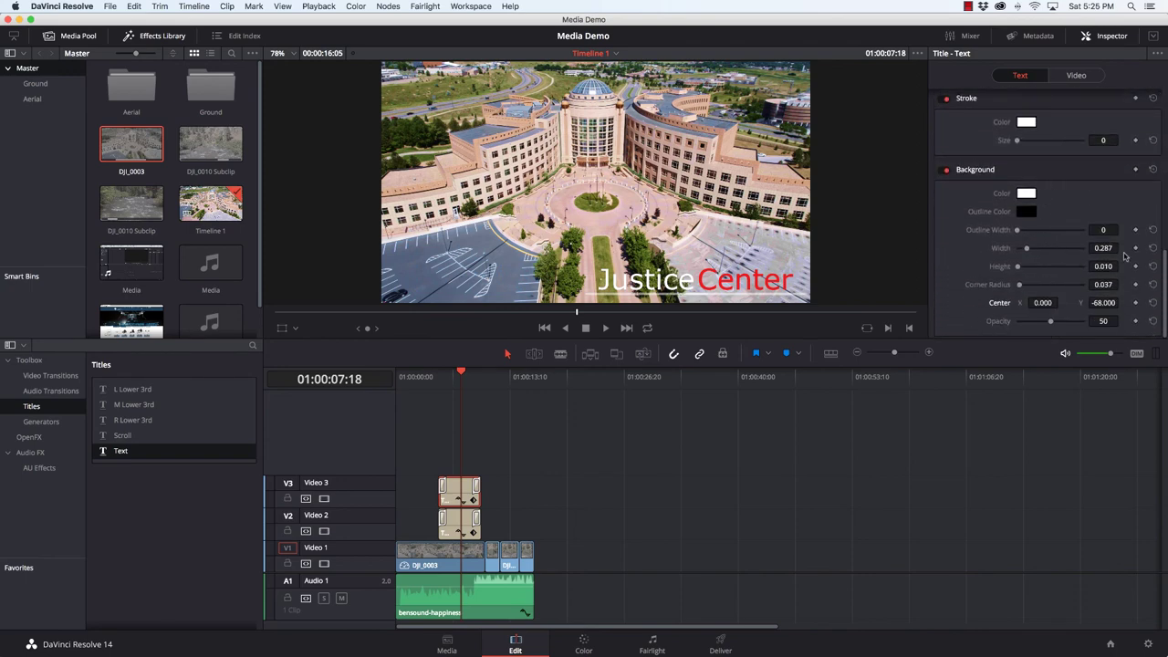
left_click_drag(1109, 256, 1104, 256)
left_click_drag(1121, 247, 1122, 248)
Select the Justice title and try red text, cancelling to keep Justice white.
left_click(461, 529)
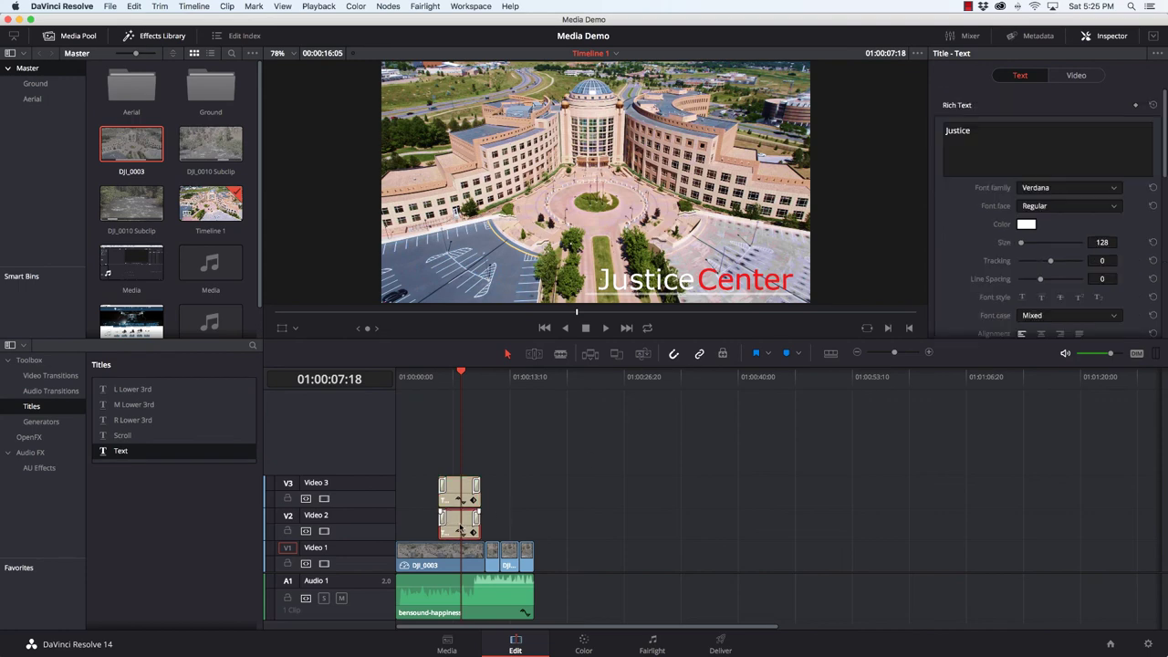
left_click(1028, 225)
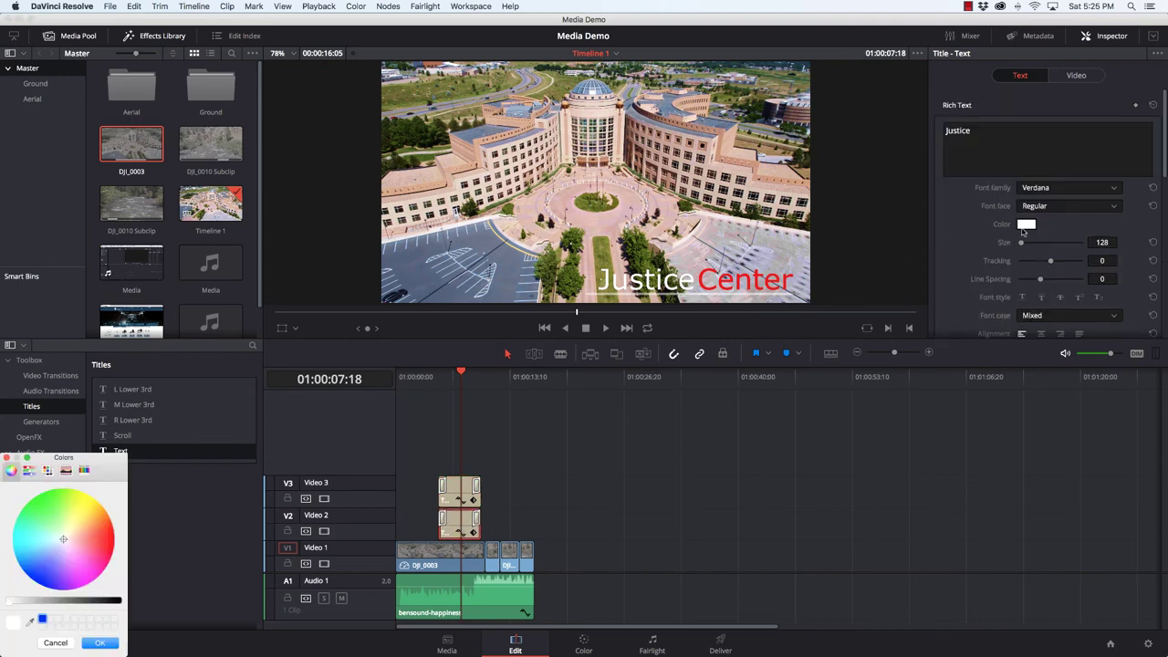
mouse_move(80, 542)
left_mouse_down()
mouse_move(135, 546)
mouse_move(47, 538)
mouse_move(64, 543)
left_mouse_up()
left_click(60, 641)
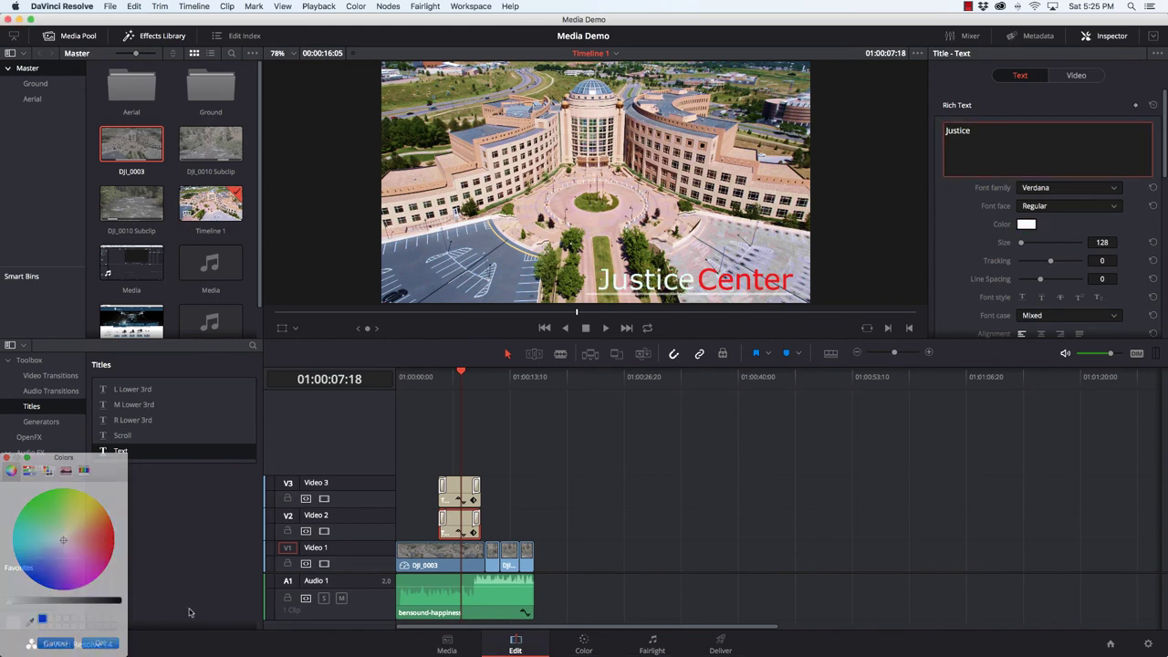
Make the Justice underline bar red and narrow its width to 0.239.
scroll(1066, 202, "down", 10)
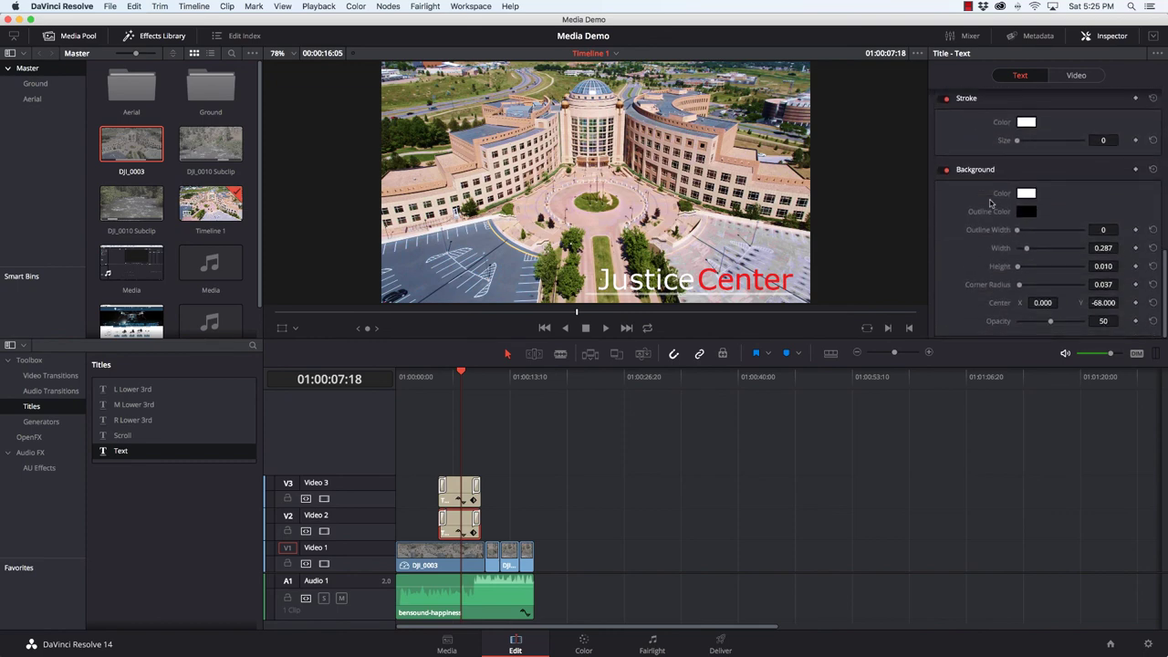
left_click(1026, 194)
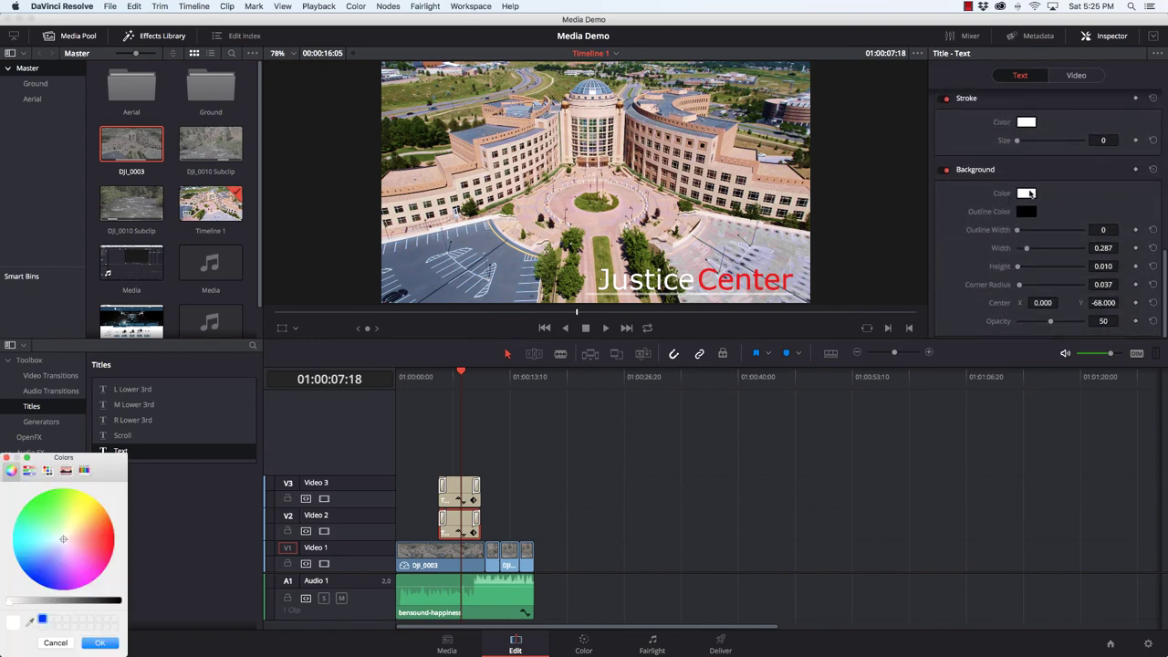
left_click_drag(45, 545, 133, 535)
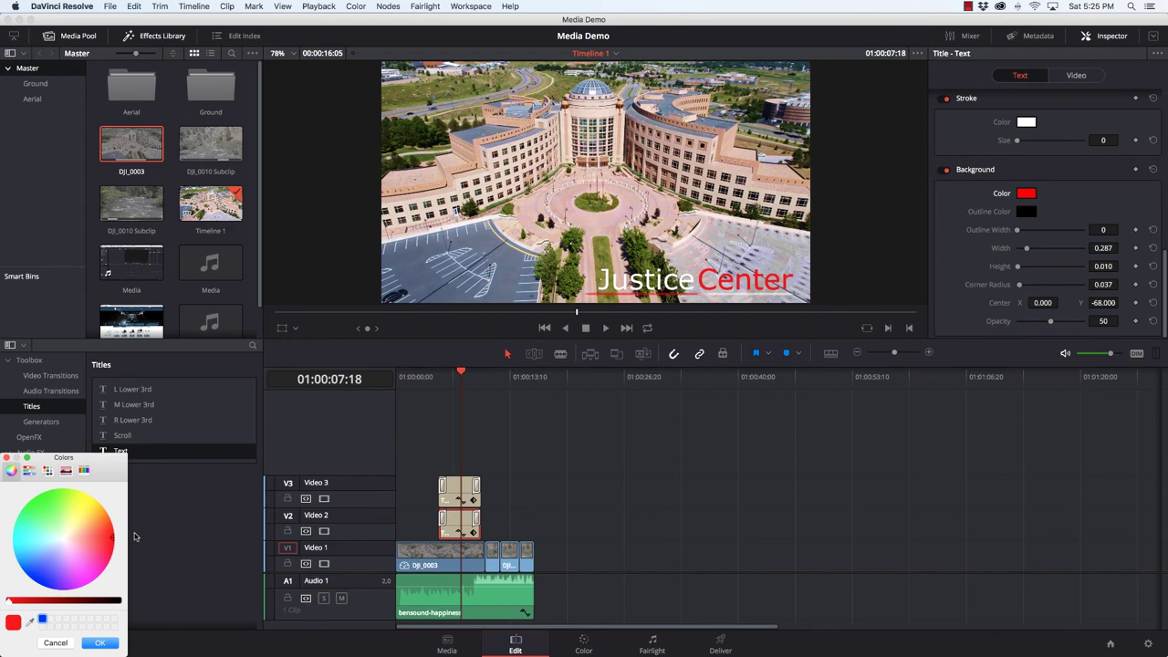
left_click(114, 642)
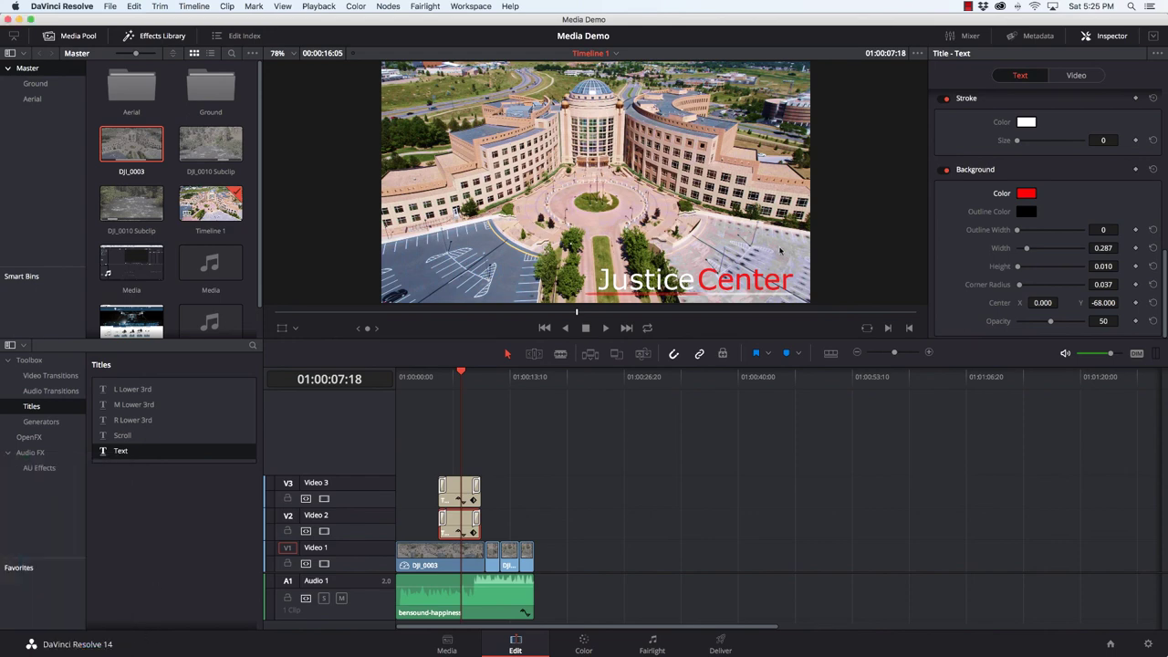
scroll(780, 248, "up", 2)
scroll(795, 235, "down", 2)
scroll(795, 235, "up", 1)
mouse_move(1106, 247)
left_mouse_down()
mouse_move(1095, 247)
mouse_move(1124, 248)
left_mouse_up()
left_click(969, 6)
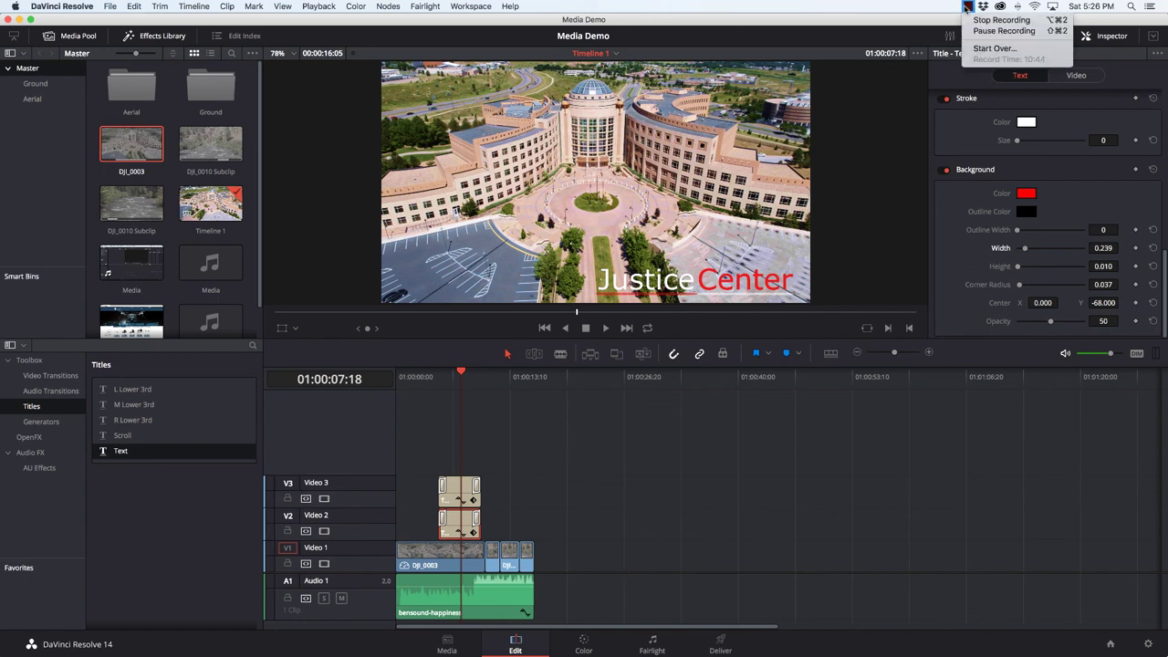